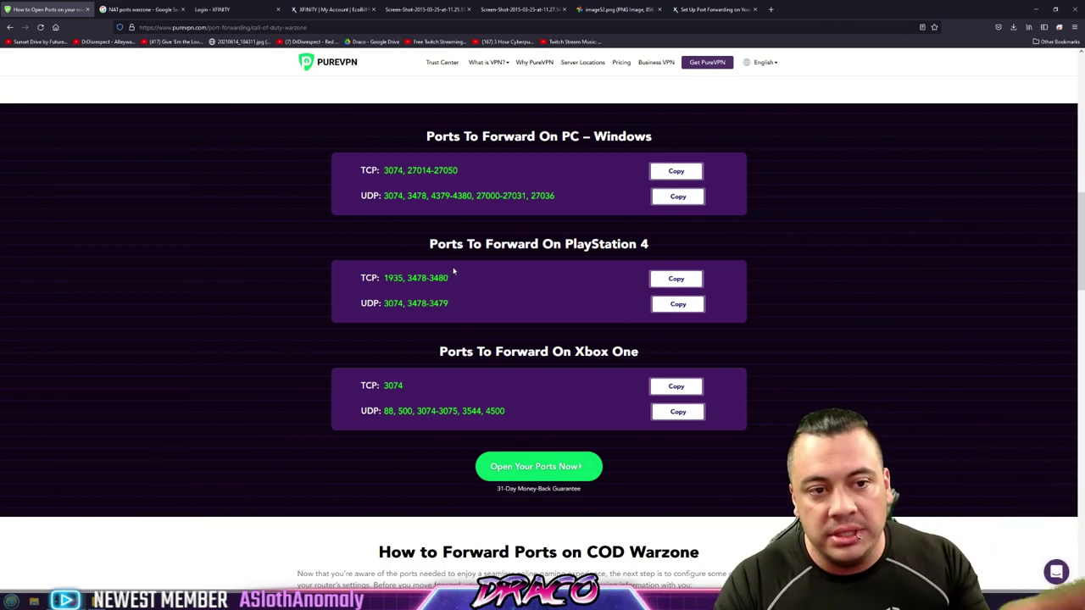
Zoom the PureVPN Warzone ports page to 130% and scroll down to the Xbox One ports
{"action": "key", "text": "ctrl+plus"}
{"action": "key", "text": "ctrl+plus"}
{"action": "key", "text": "ctrl+plus"}
{"action": "scroll", "coordinate": [552, 319], "scroll_direction": "down", "scroll_amount": 1}
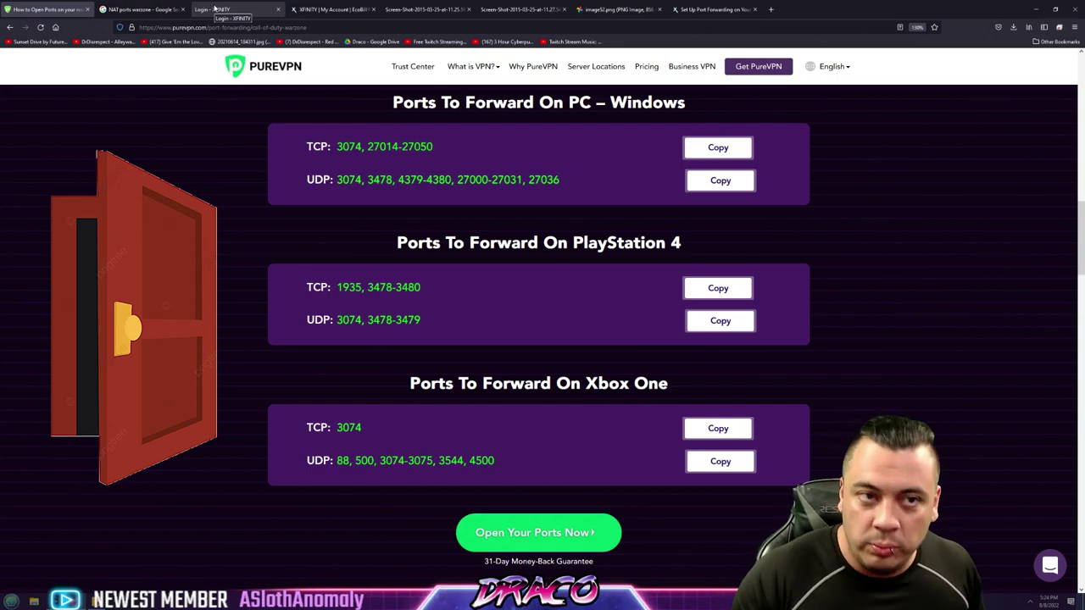
Switch to the Xfinity login tab, then open and close User Accounts from the Start menu
{"action": "left_click", "coordinate": [214, 9]}
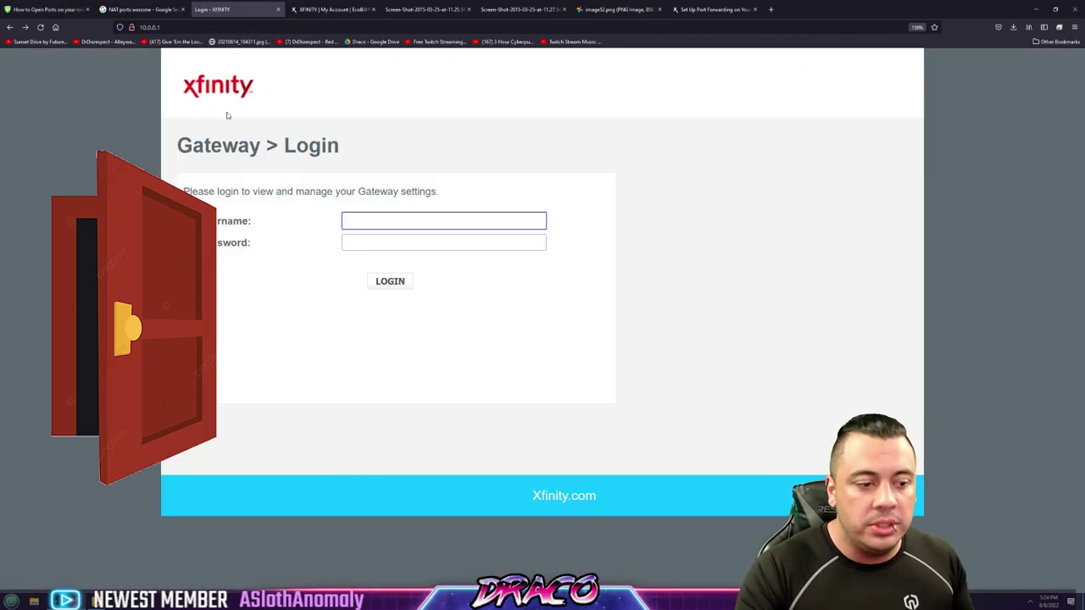
{"action": "left_click", "coordinate": [11, 601]}
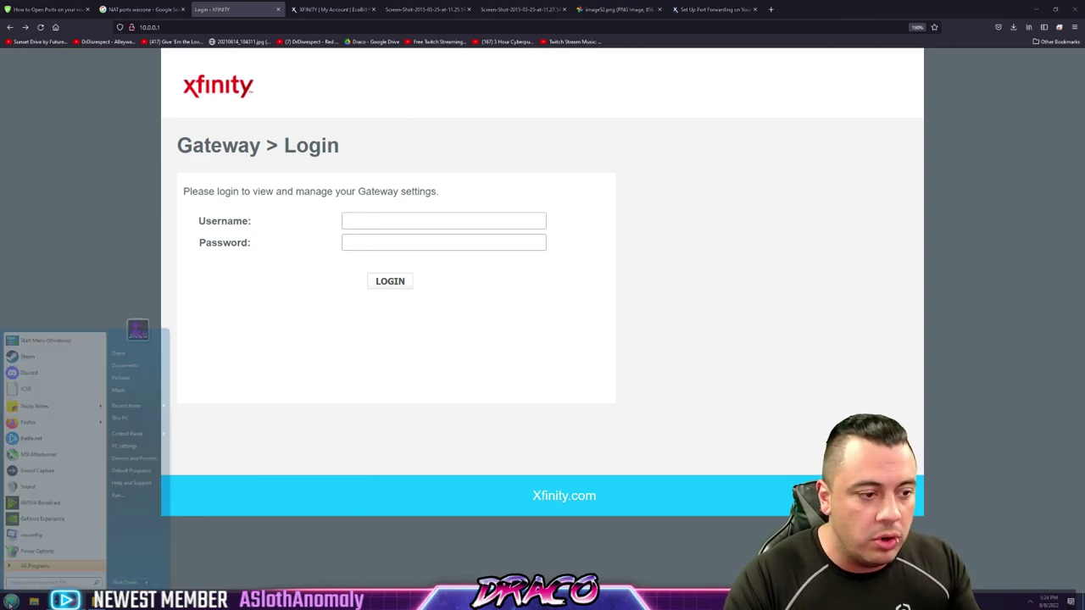
{"action": "left_click", "coordinate": [138, 331]}
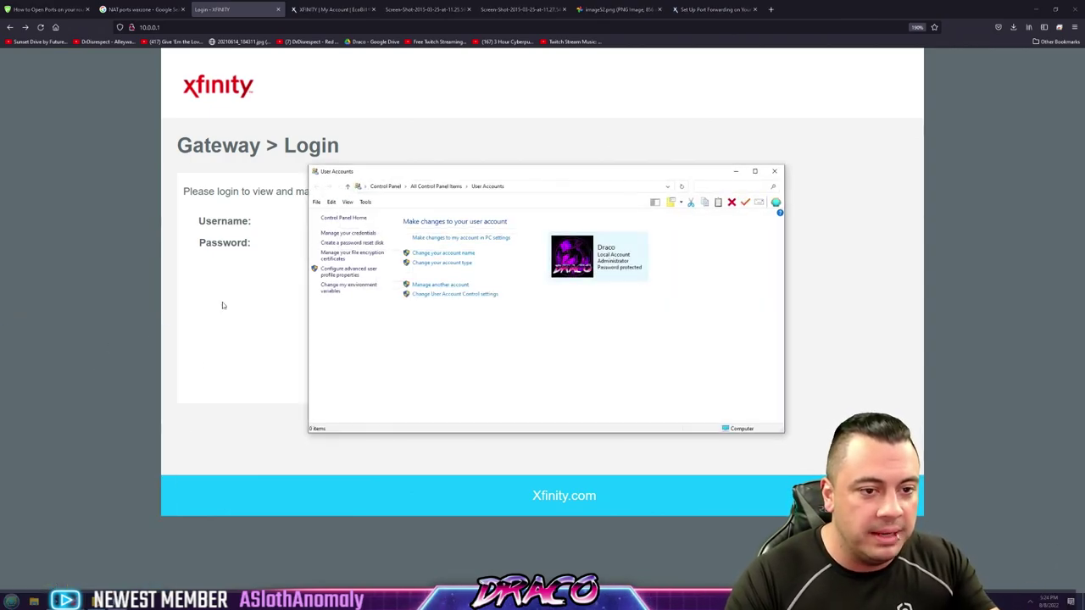
{"action": "left_click", "coordinate": [775, 174]}
Reopen the Start menu, switch it to the standard Windows 10 layout, and close it
{"action": "key", "text": "super"}
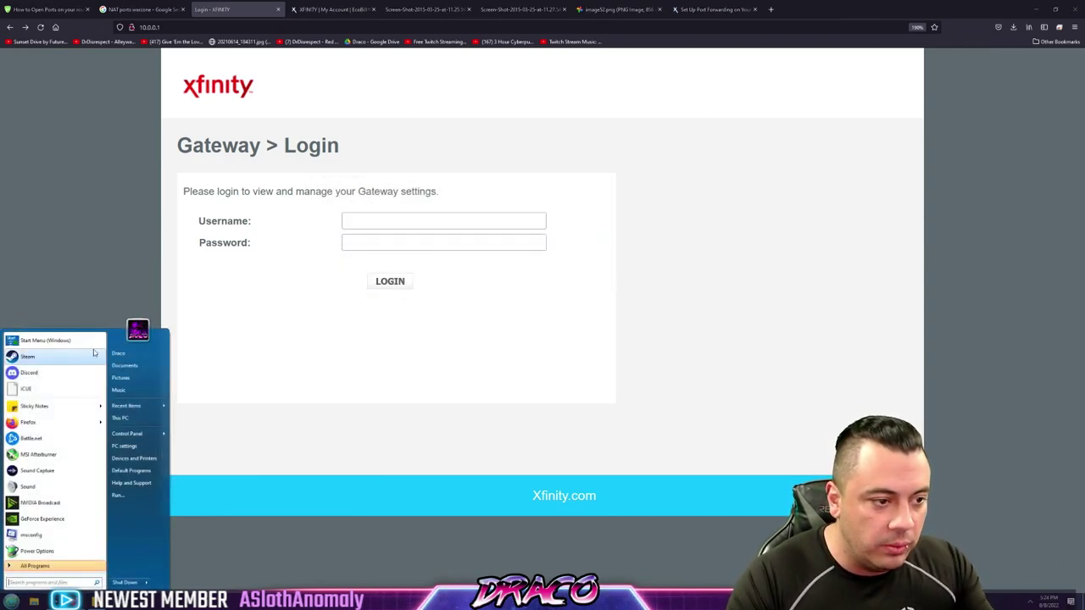
{"action": "left_click", "coordinate": [85, 341]}
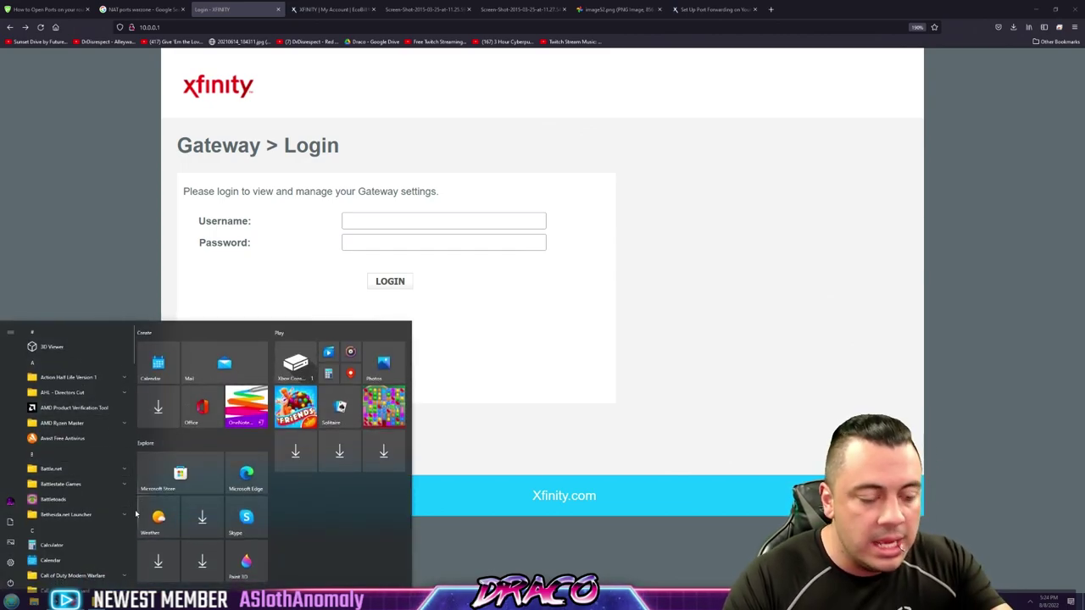
{"action": "left_click", "coordinate": [116, 286]}
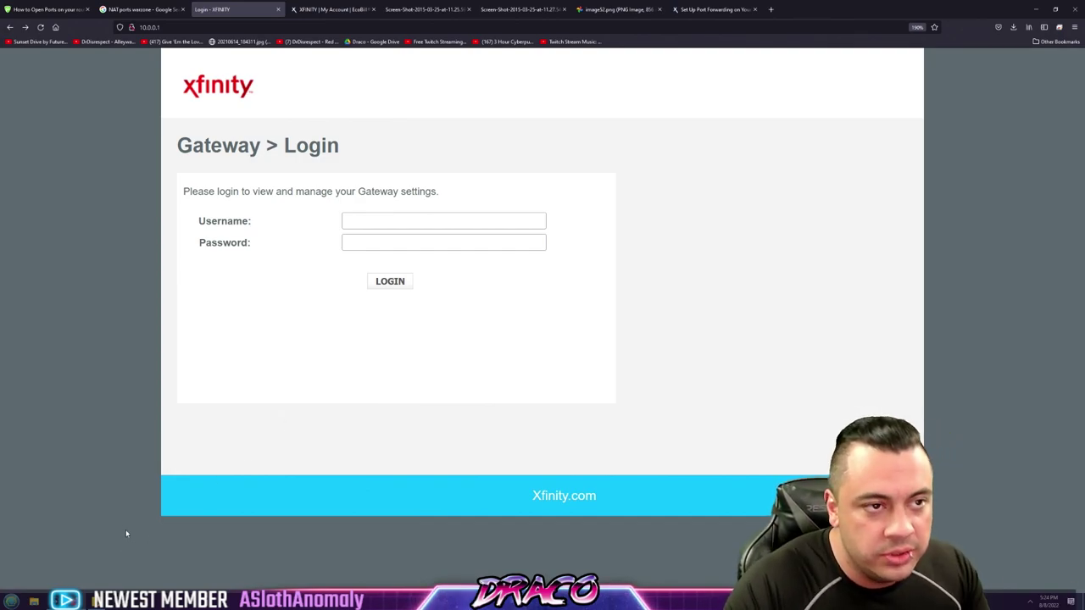
{"action": "left_click", "coordinate": [188, 28]}
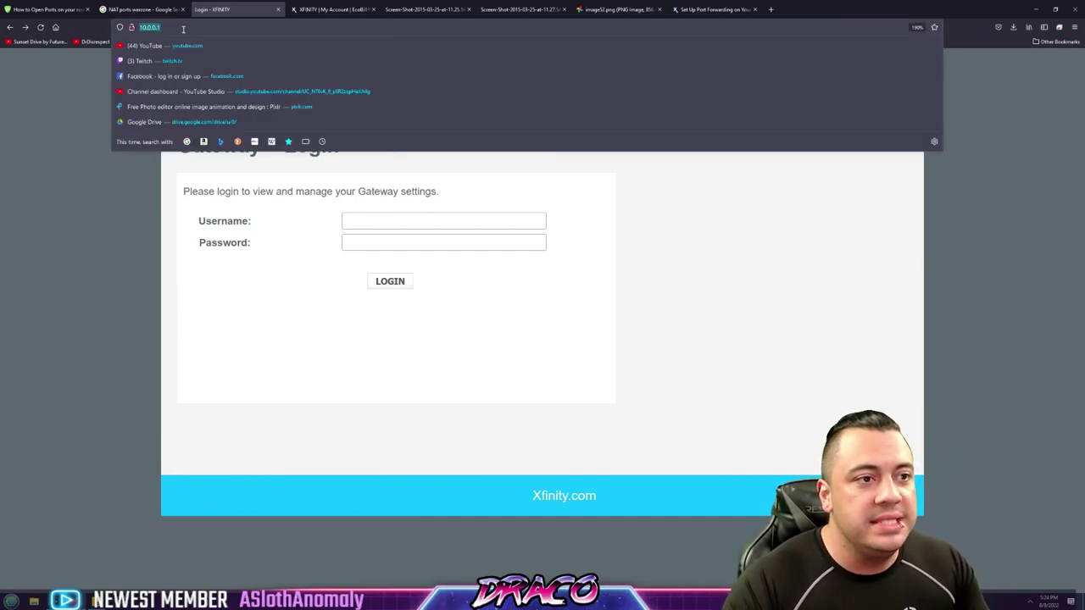
{"action": "left_click", "coordinate": [124, 256]}
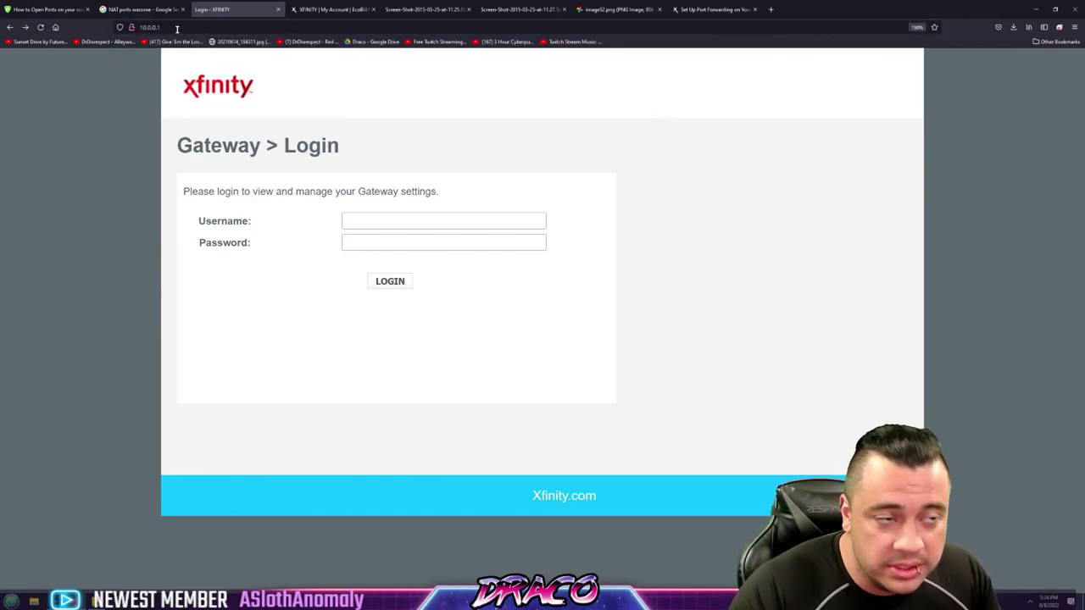
{"action": "left_click", "coordinate": [127, 27]}
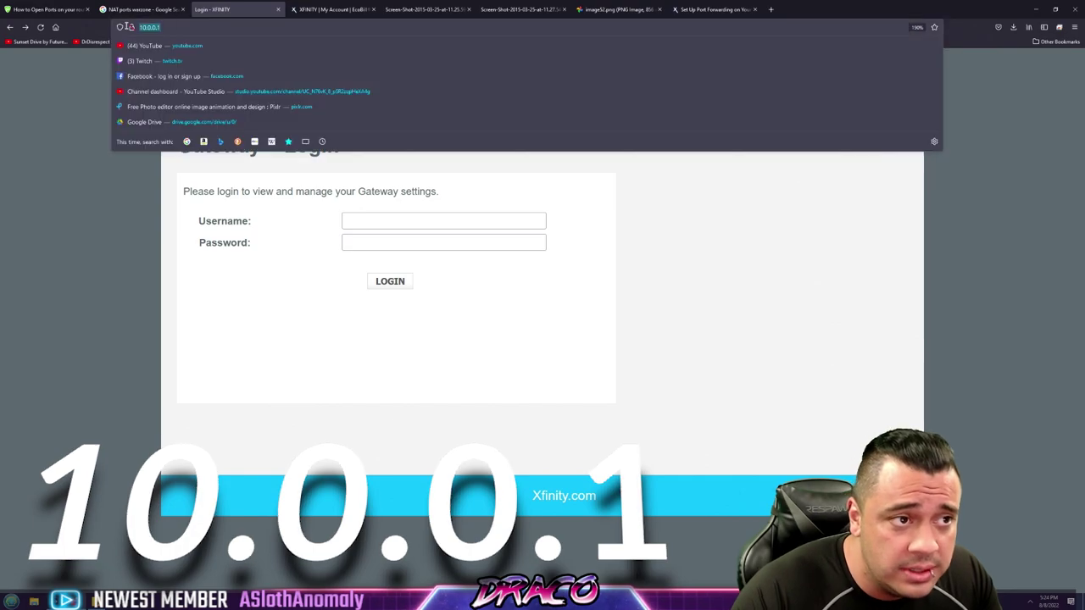
{"action": "left_click", "coordinate": [104, 206]}
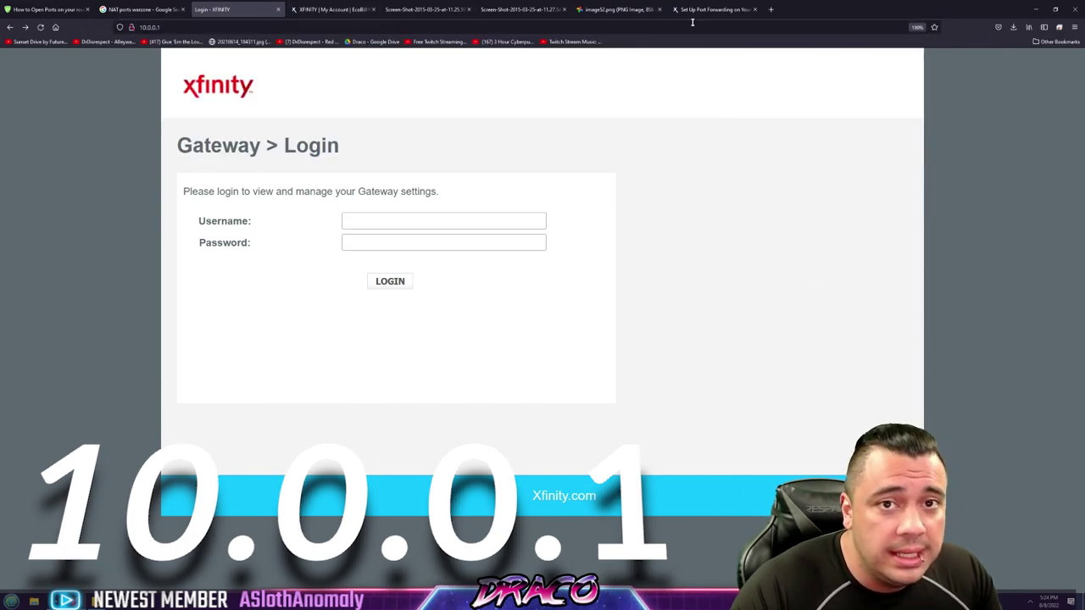
{"action": "left_click", "coordinate": [771, 9]}
{"action": "type", "text": "10.0"}
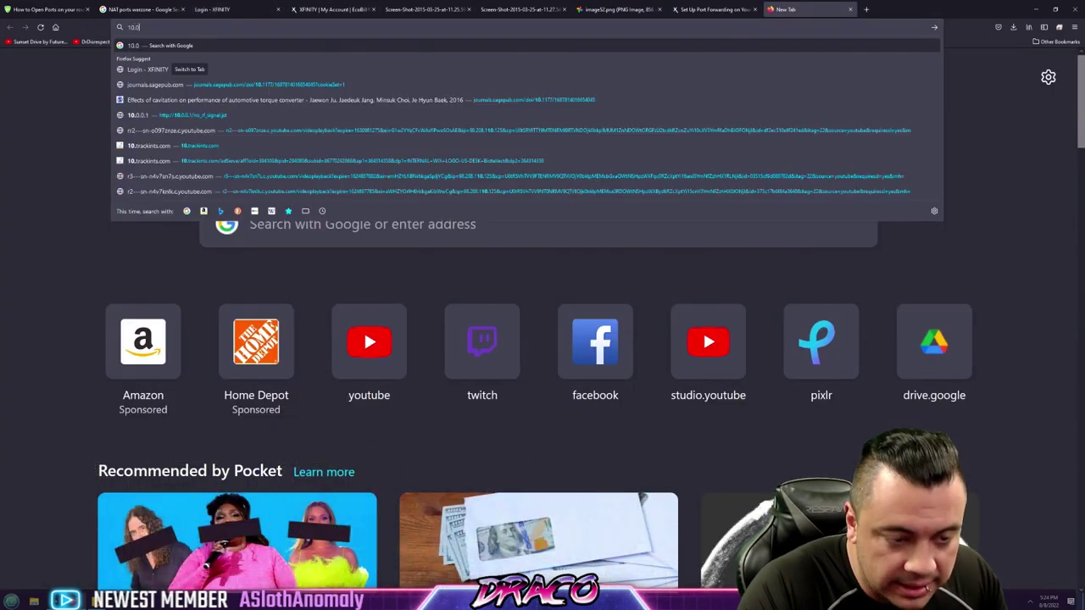
{"action": "type", "text": ".0.1"}
{"action": "key", "text": "Return"}
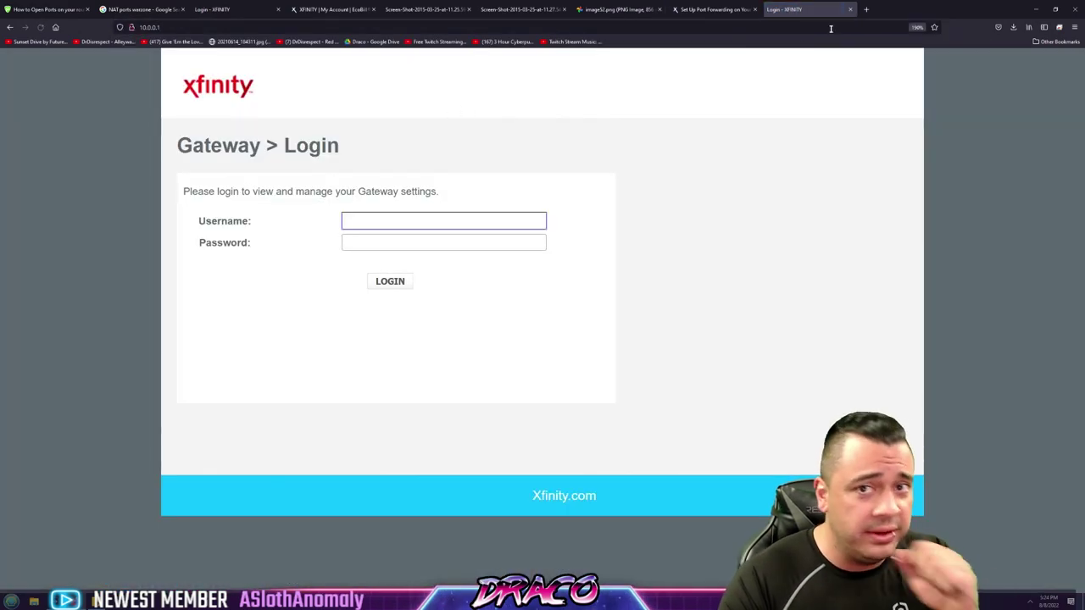
{"action": "left_click", "coordinate": [850, 9]}
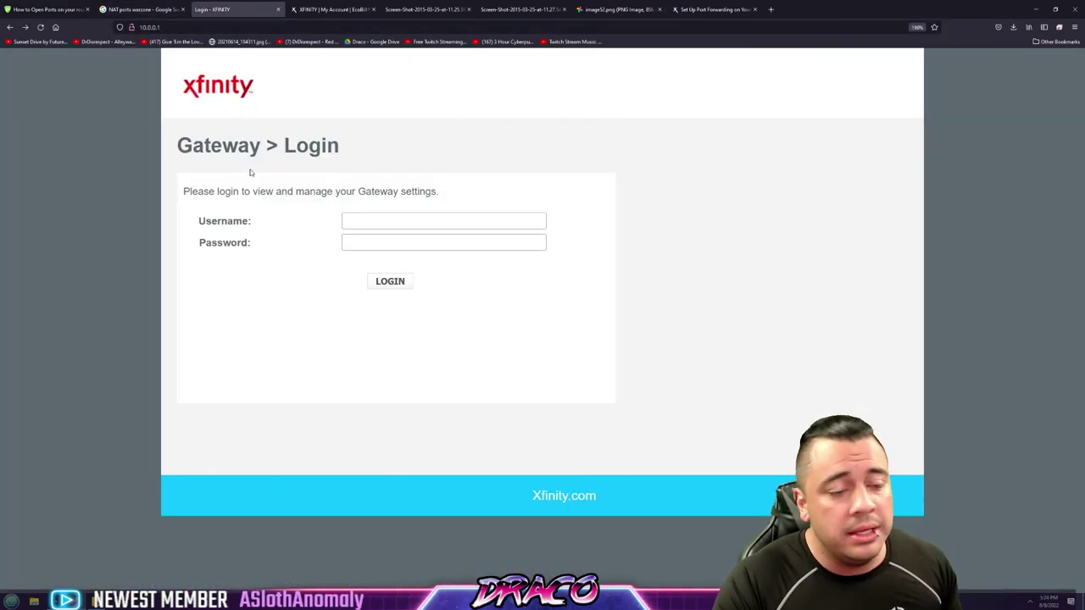
{"action": "left_click", "coordinate": [380, 221]}
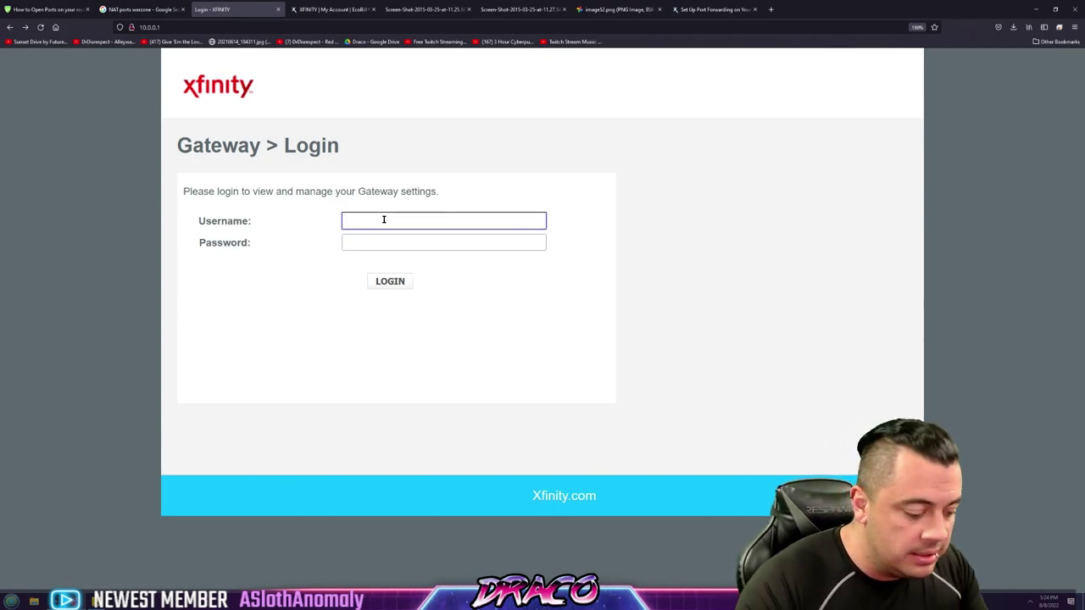
Enter the default username 'admin' and a password into the gateway login form
{"action": "type", "text": "admin"}
{"action": "key", "text": "Tab"}
{"action": "type", "text": "****"}
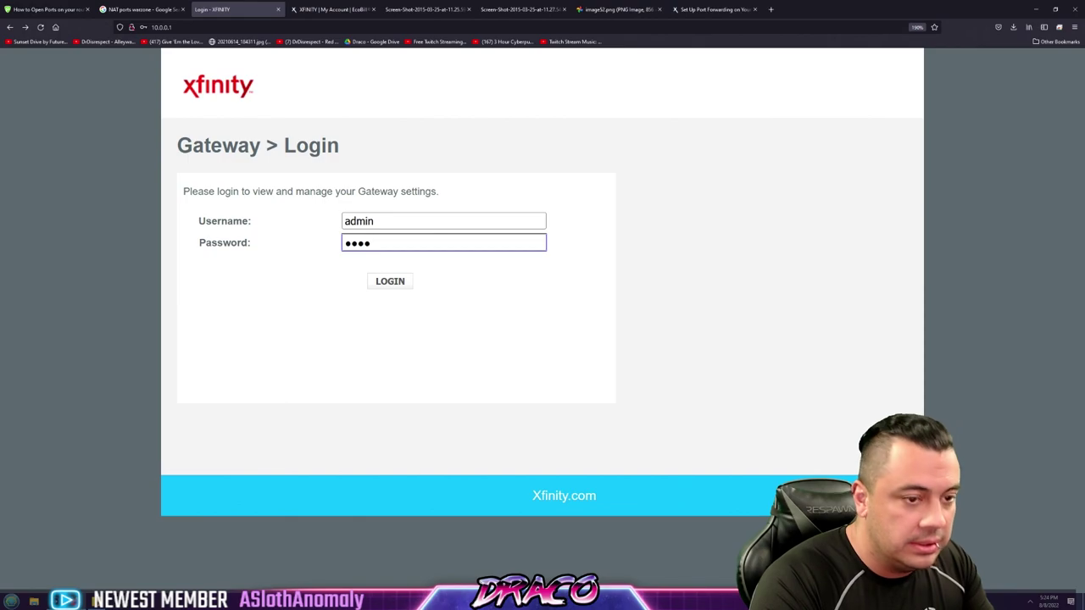
{"action": "type", "text": "****"}
{"action": "key", "text": "BackSpace"}
{"action": "key", "text": "BackSpace"}
{"action": "key", "text": "BackSpace"}
{"action": "key", "text": "BackSpace"}
{"action": "key", "text": "BackSpace"}
{"action": "key", "text": "BackSpace"}
{"action": "key", "text": "BackSpace"}
{"action": "key", "text": "BackSpace"}
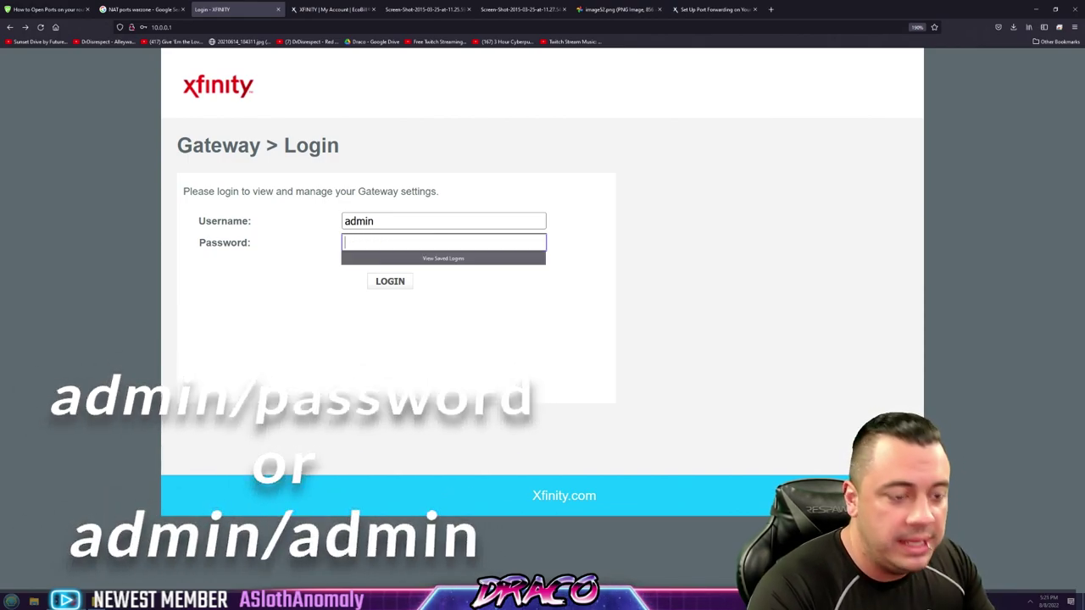
{"action": "type", "text": "****"}
Clear both the username and password fields and dismiss the saved-logins suggestion
{"action": "double_click", "coordinate": [405, 219]}
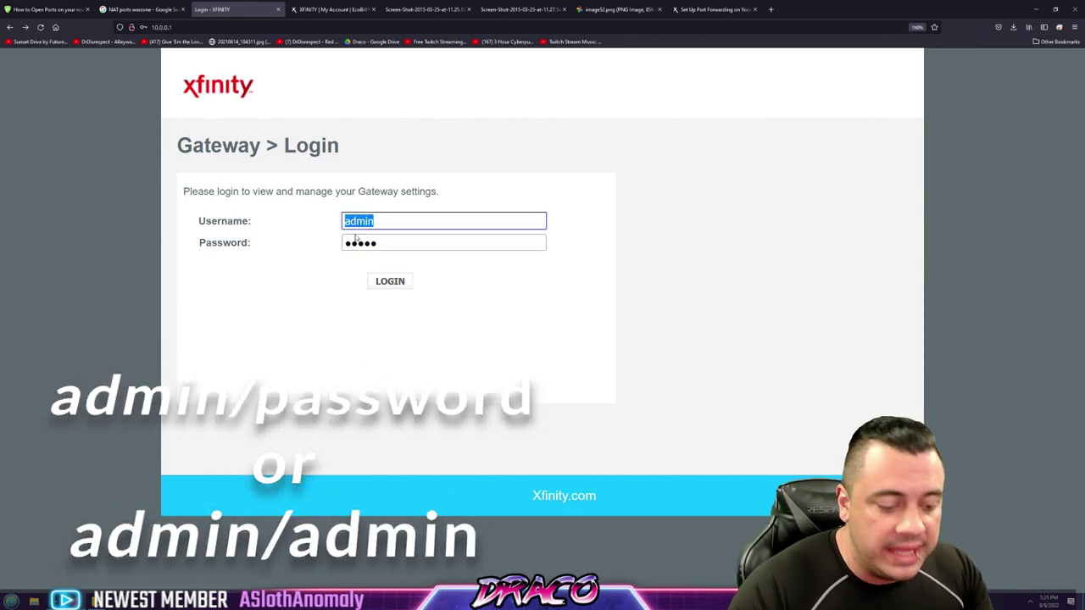
{"action": "key", "text": "BackSpace"}
{"action": "double_click", "coordinate": [399, 242]}
{"action": "key", "text": "BackSpace"}
{"action": "left_click", "coordinate": [385, 234]}
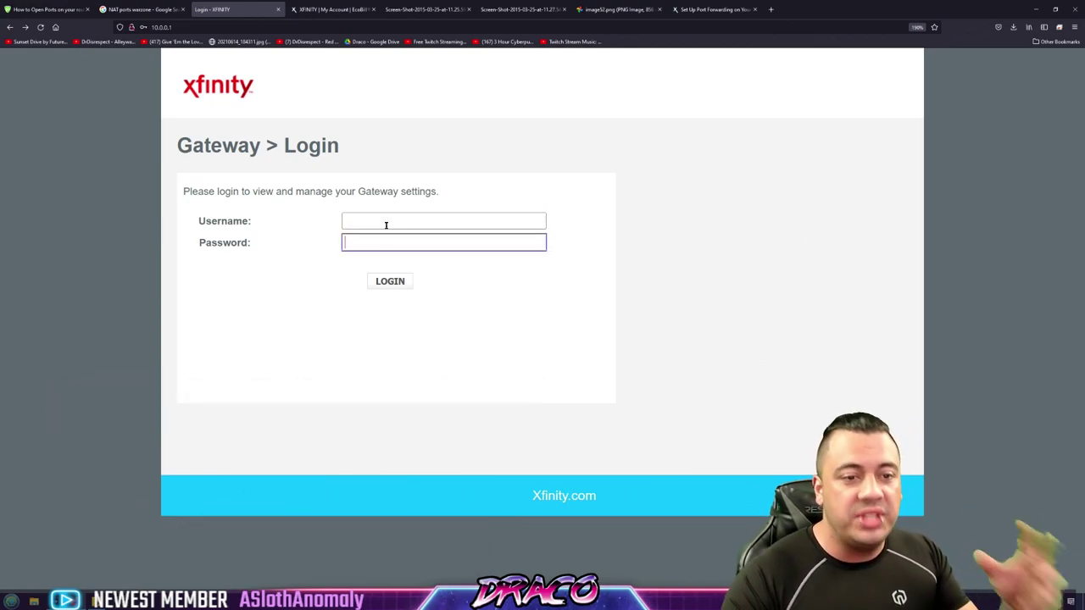
{"action": "left_click", "coordinate": [384, 219]}
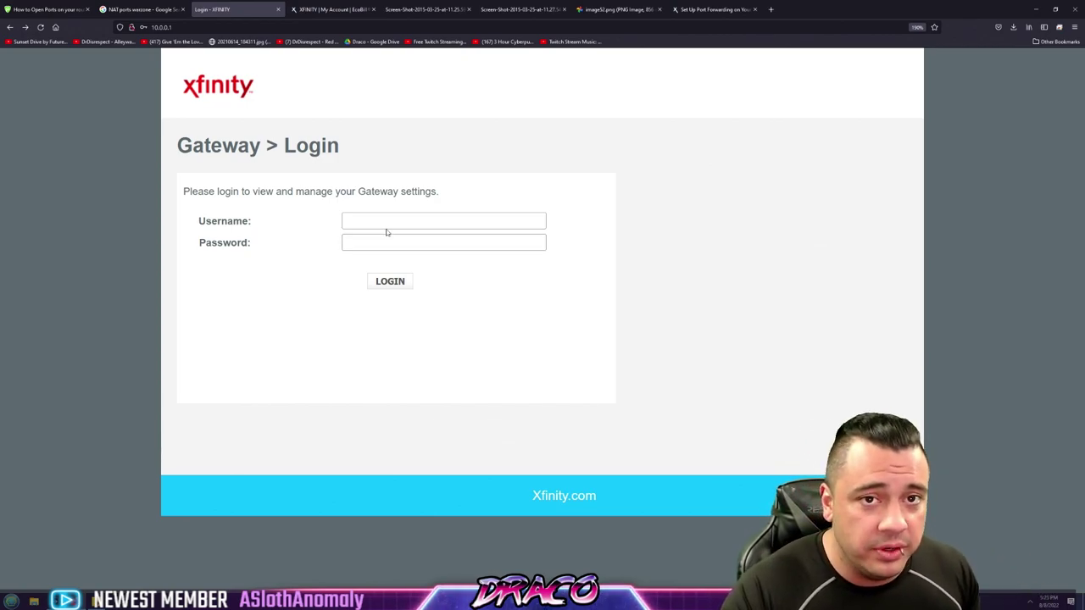
Search Google in a new tab for 'comcast router passwde bottom'
{"action": "left_click", "coordinate": [770, 9]}
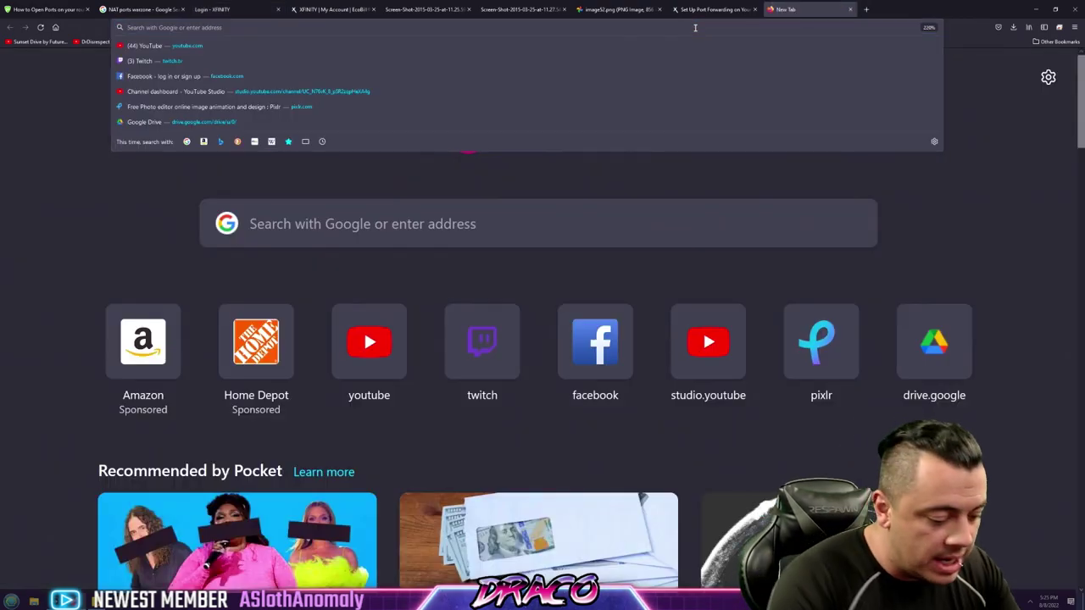
{"action": "type", "text": "comcast router passw"}
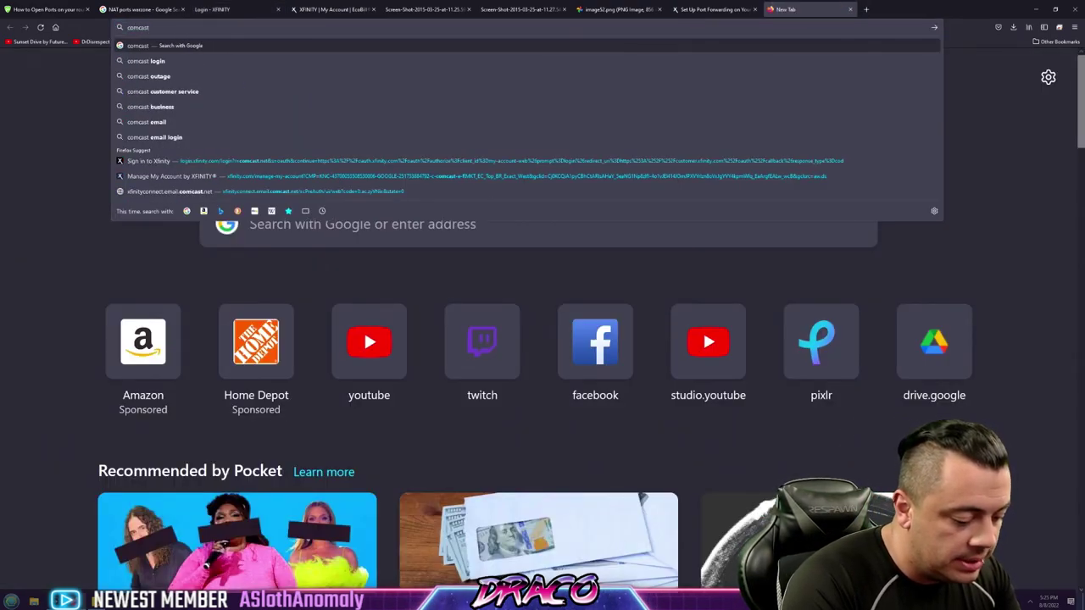
{"action": "type", "text": "de bottom"}
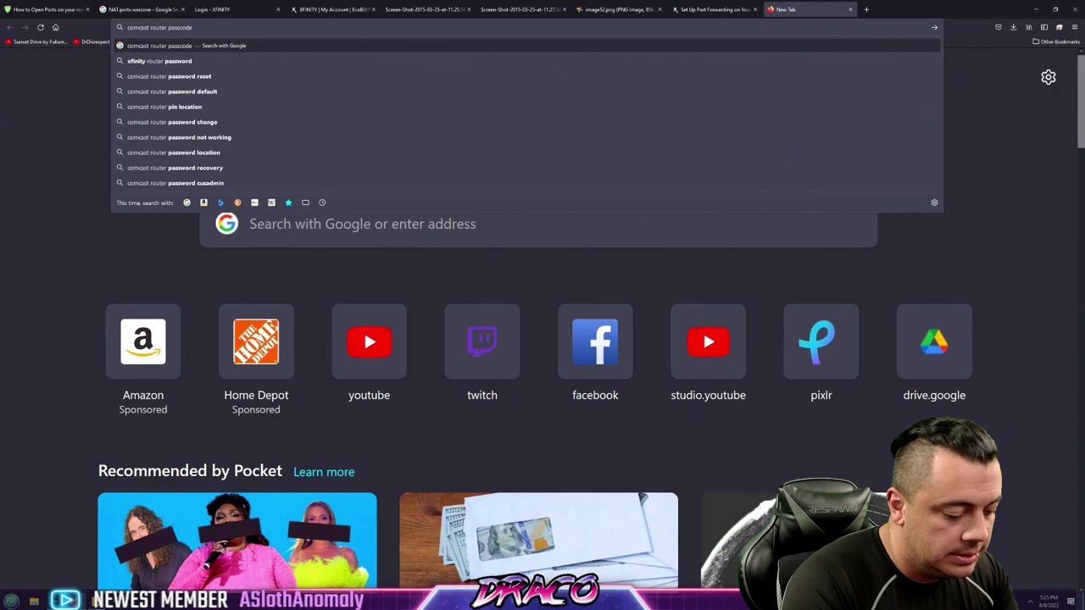
{"action": "key", "text": "Return"}
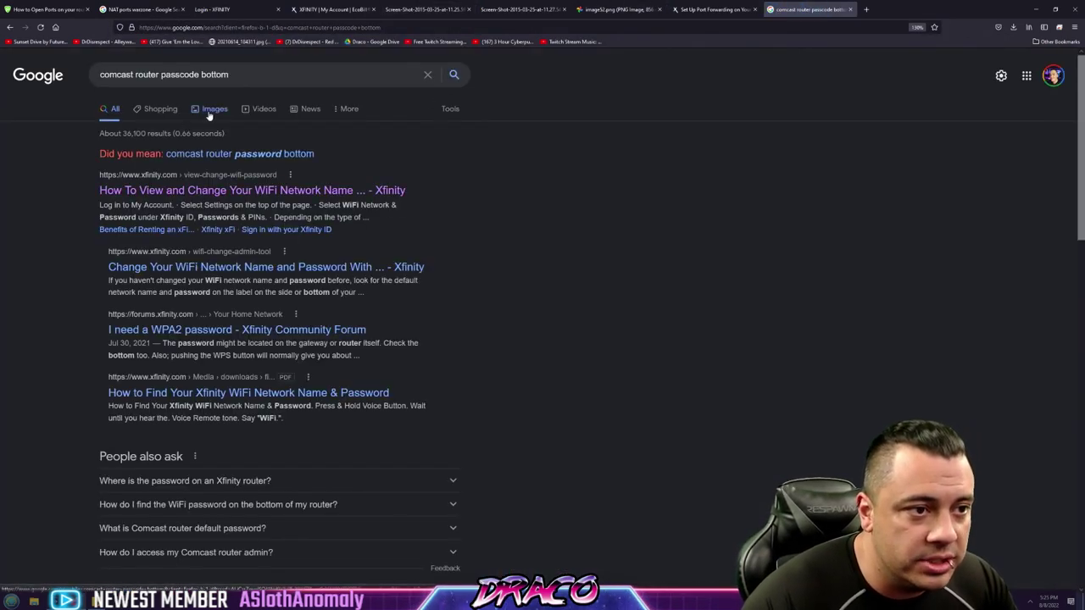
Browse the image results, previewing the Default WiFi Settings label pictures
{"action": "left_click", "coordinate": [213, 110]}
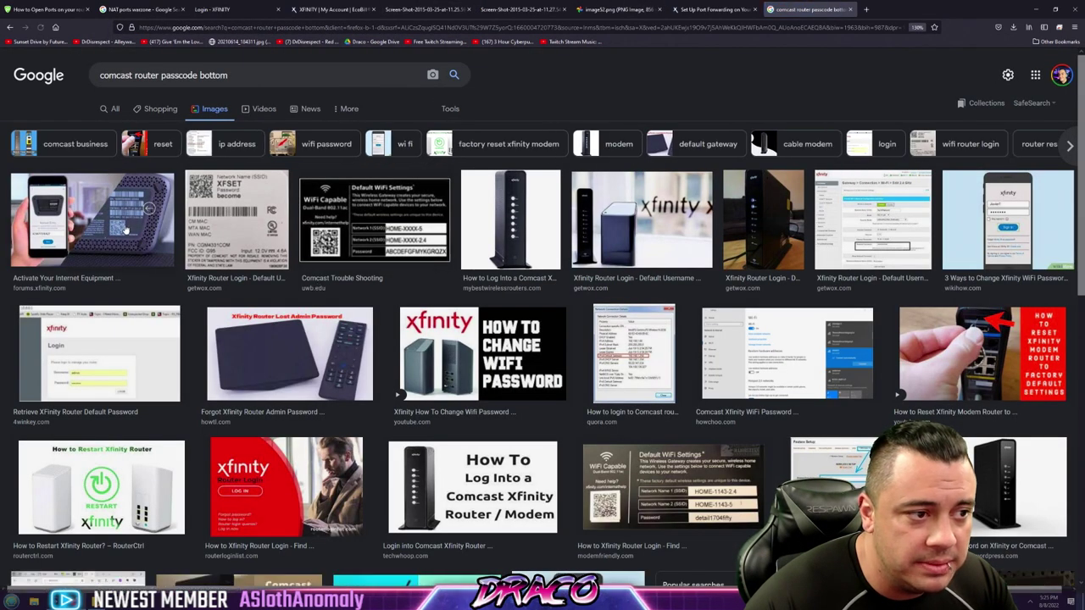
{"action": "left_click", "coordinate": [127, 227]}
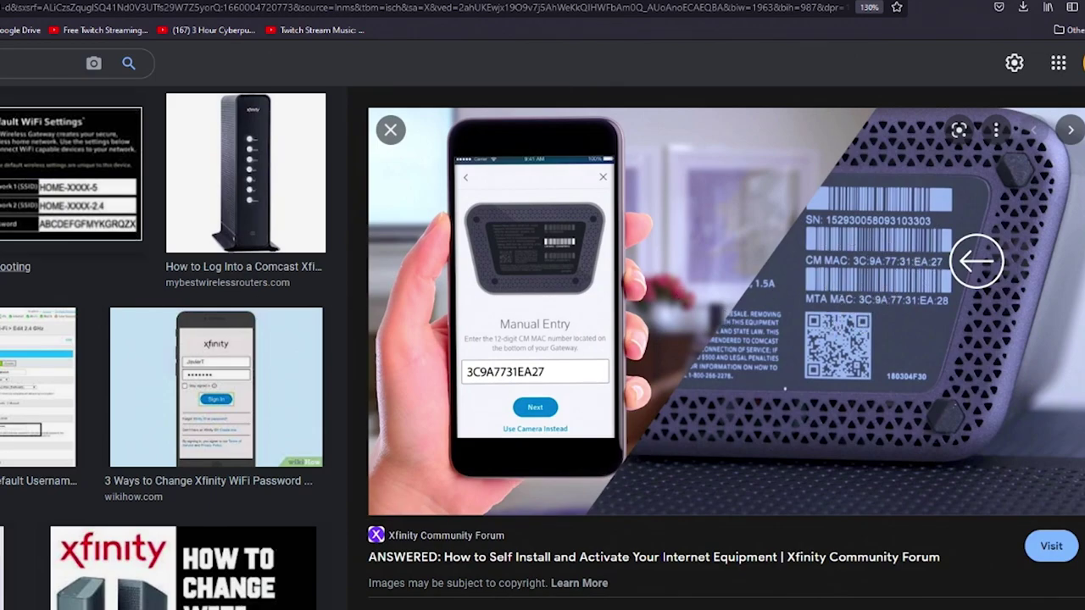
{"action": "left_click", "coordinate": [23, 203]}
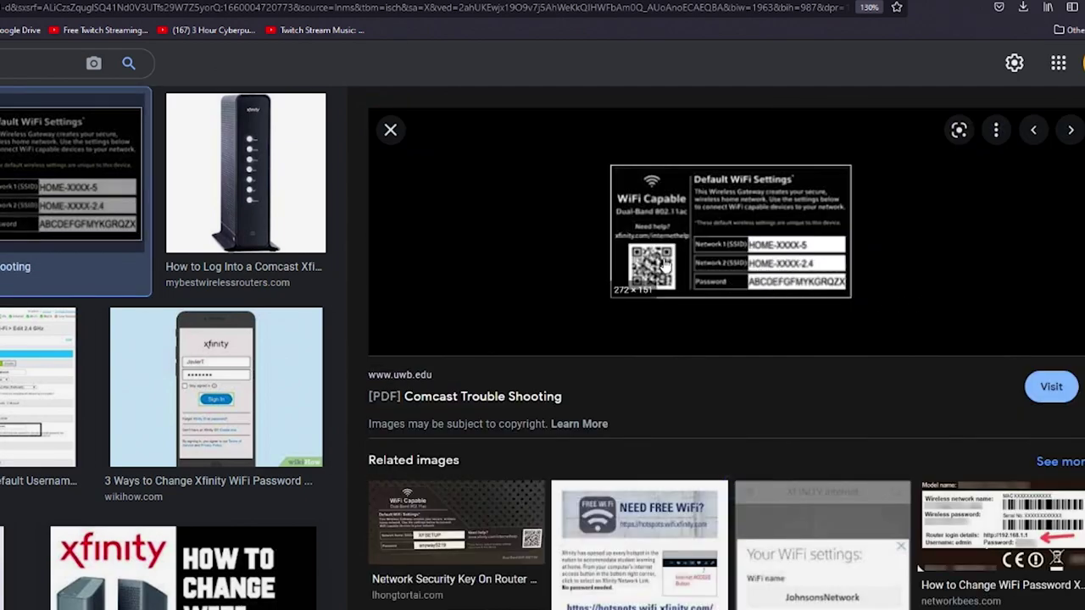
{"action": "left_click", "coordinate": [462, 525]}
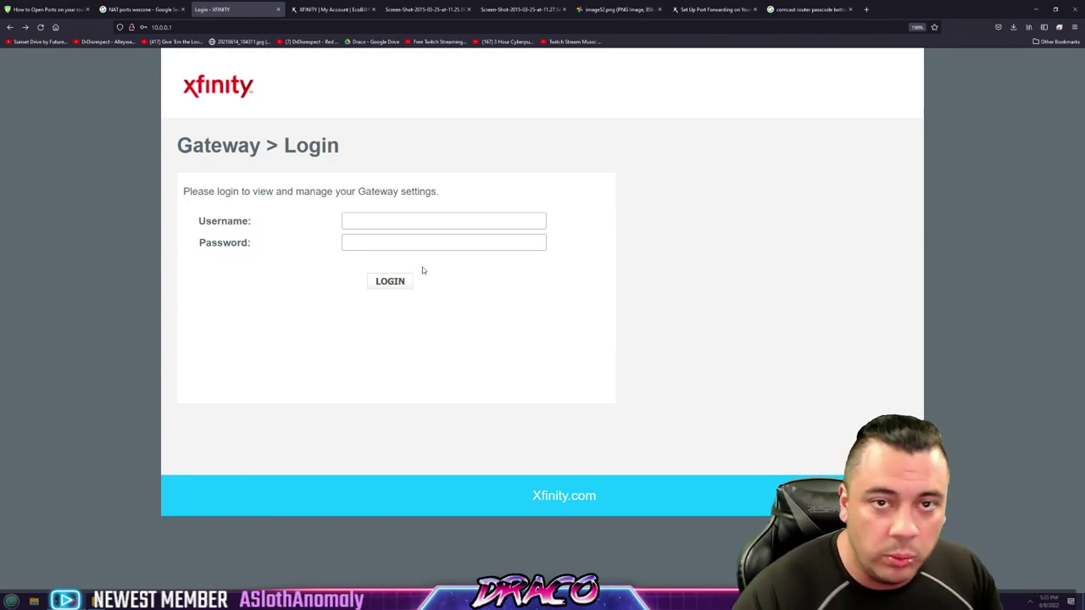
Focus the gateway username and password fields, then move to the Netgear Ports - Custom Services example
{"action": "left_click", "coordinate": [398, 227]}
{"action": "key", "text": "Tab"}
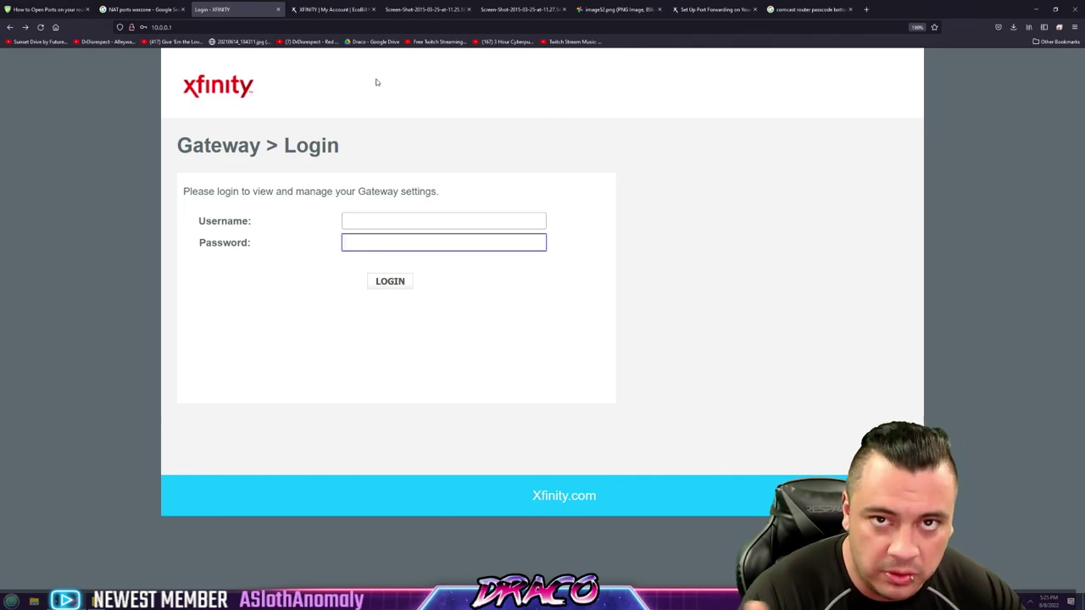
{"action": "left_click", "coordinate": [339, 9]}
{"action": "left_click", "coordinate": [426, 7]}
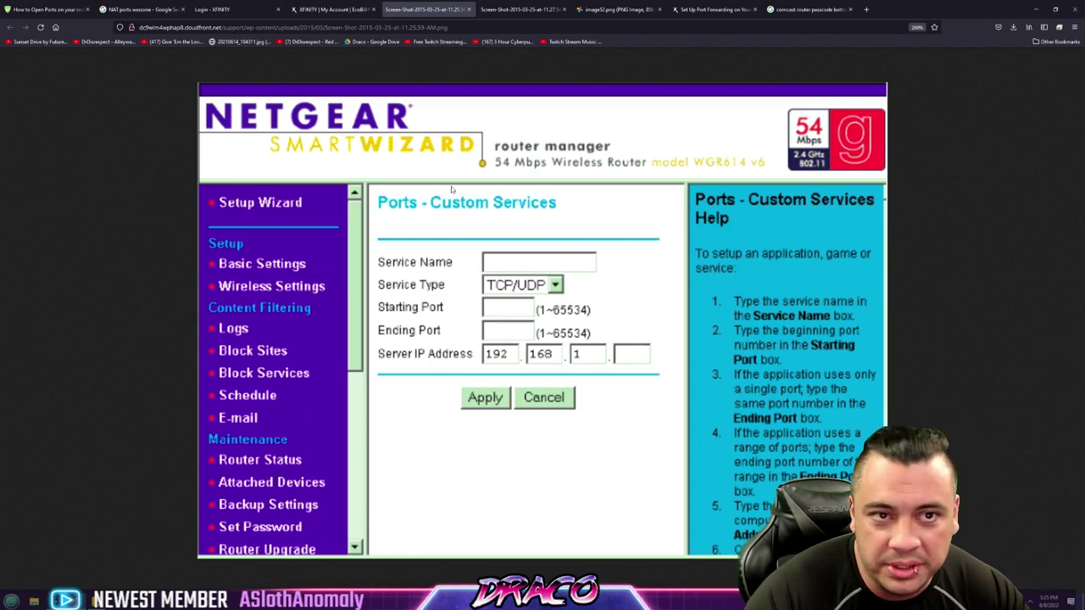
Compare the Belkin, D-Link and Netgear port-forwarding screenshots, ending on the D-Link rules page
{"action": "left_click", "coordinate": [522, 9]}
{"action": "left_click", "coordinate": [612, 9]}
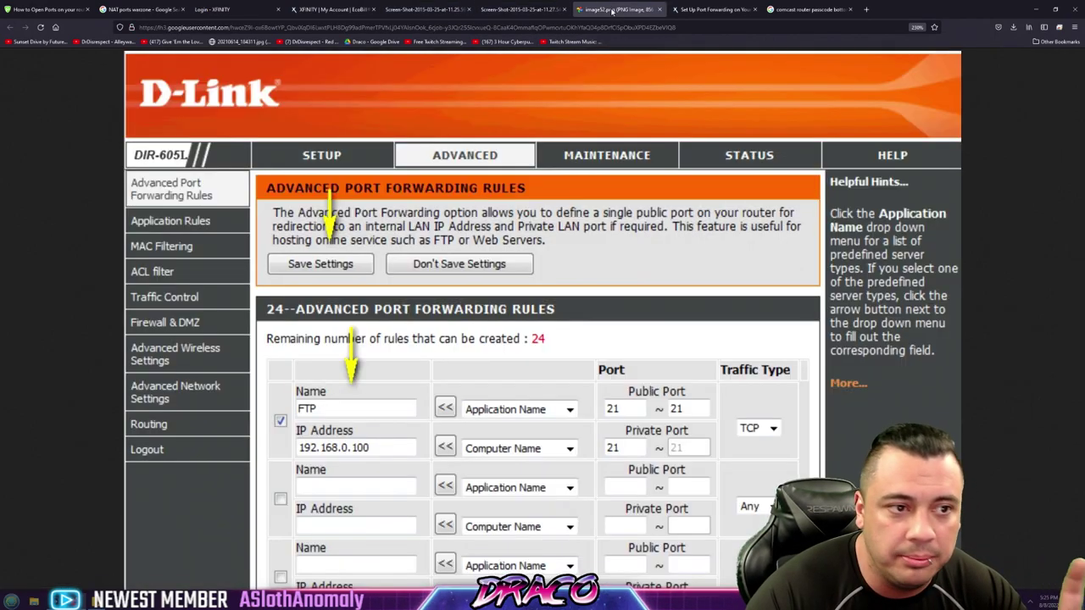
{"action": "left_click", "coordinate": [521, 9]}
{"action": "left_click", "coordinate": [422, 10]}
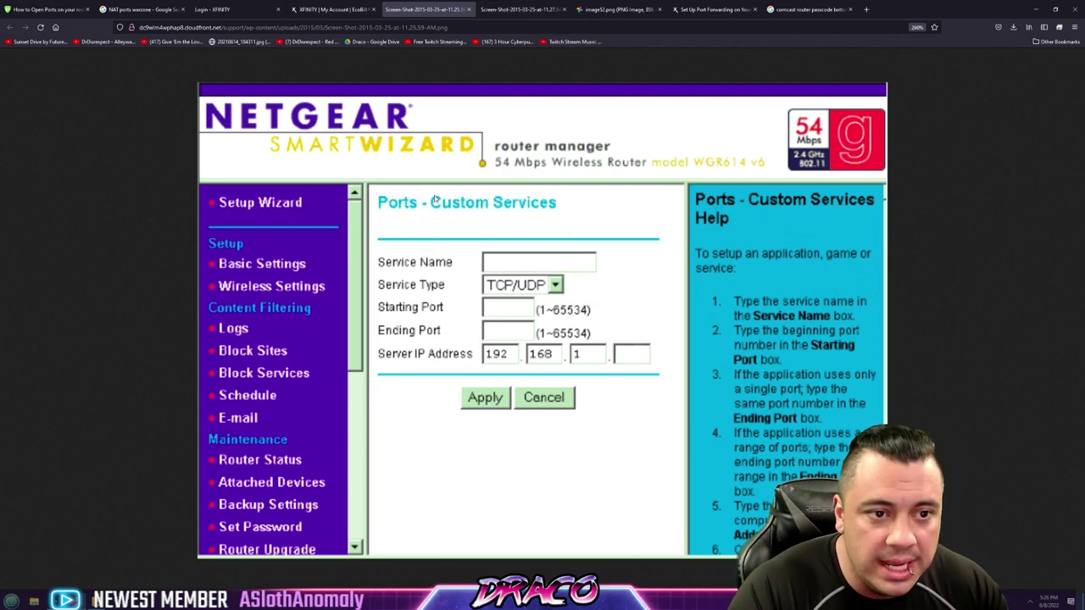
{"action": "left_click", "coordinate": [503, 9]}
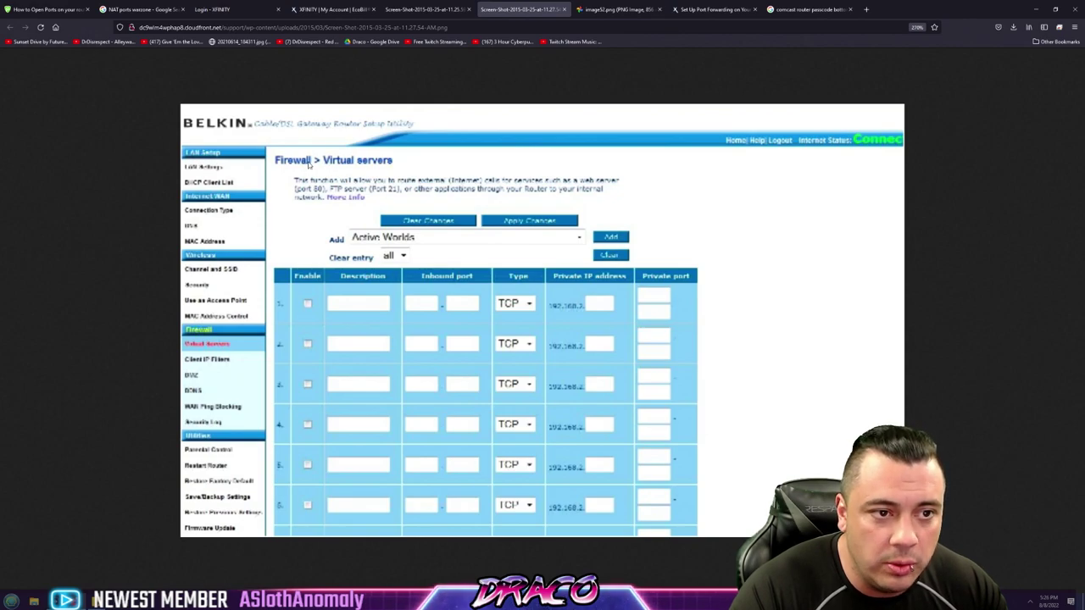
{"action": "left_click", "coordinate": [593, 8]}
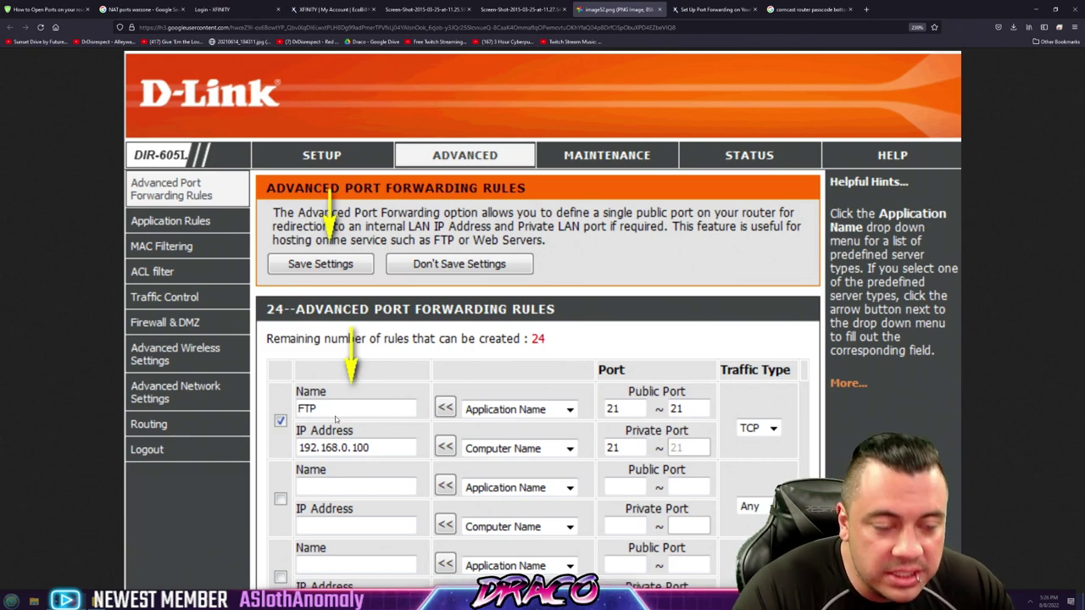
{"action": "left_click", "coordinate": [809, 9]}
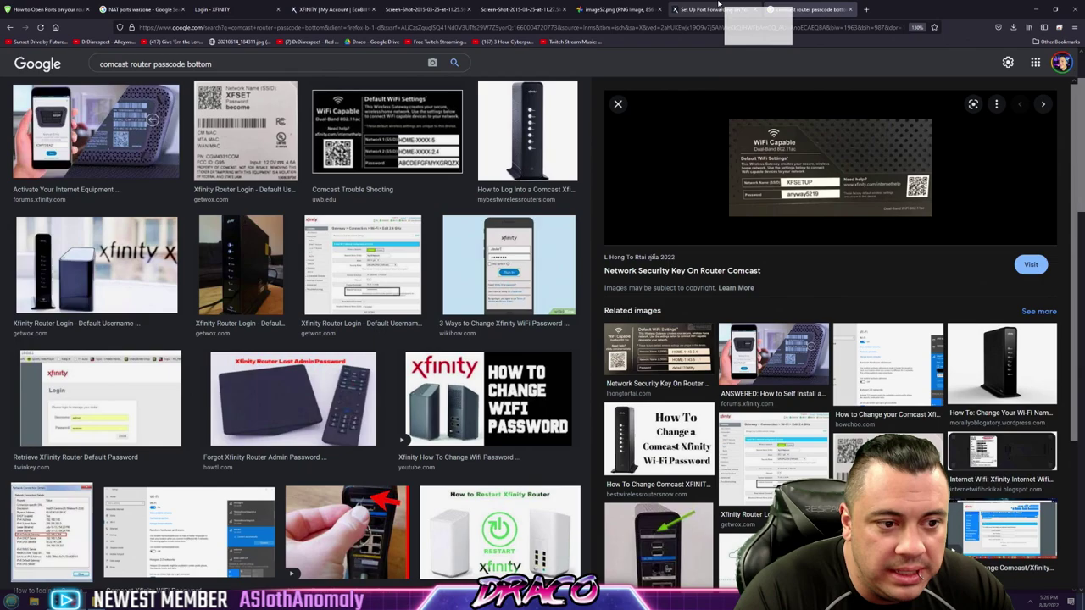
{"action": "left_click", "coordinate": [716, 9]}
{"action": "left_click", "coordinate": [602, 9]}
{"action": "left_click", "coordinate": [521, 9]}
{"action": "left_click", "coordinate": [330, 9]}
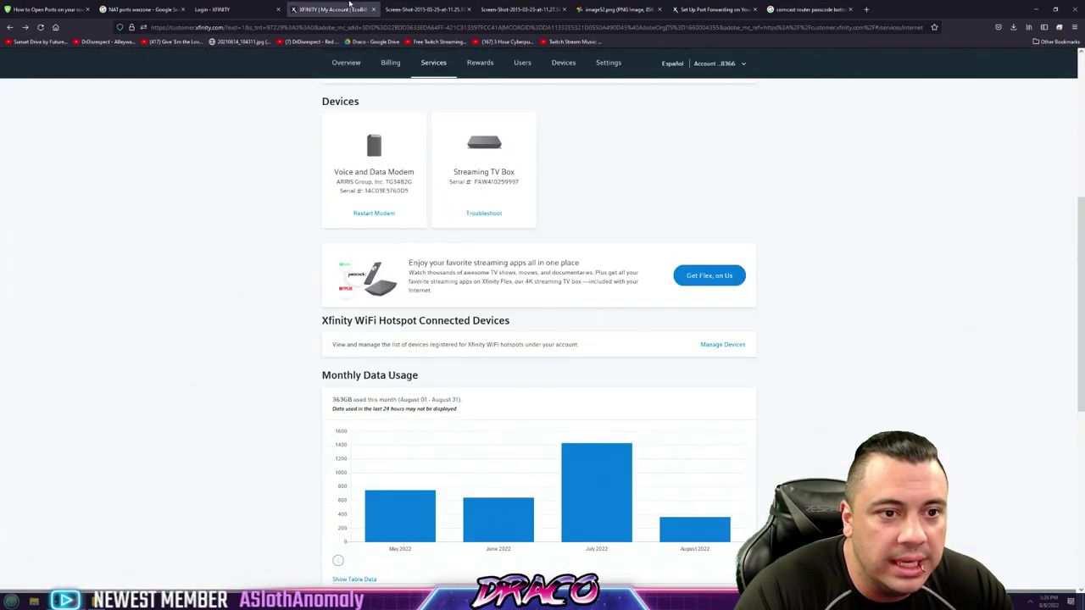
{"action": "left_click", "coordinate": [216, 9]}
{"action": "left_click", "coordinate": [151, 9]}
{"action": "left_click", "coordinate": [47, 9]}
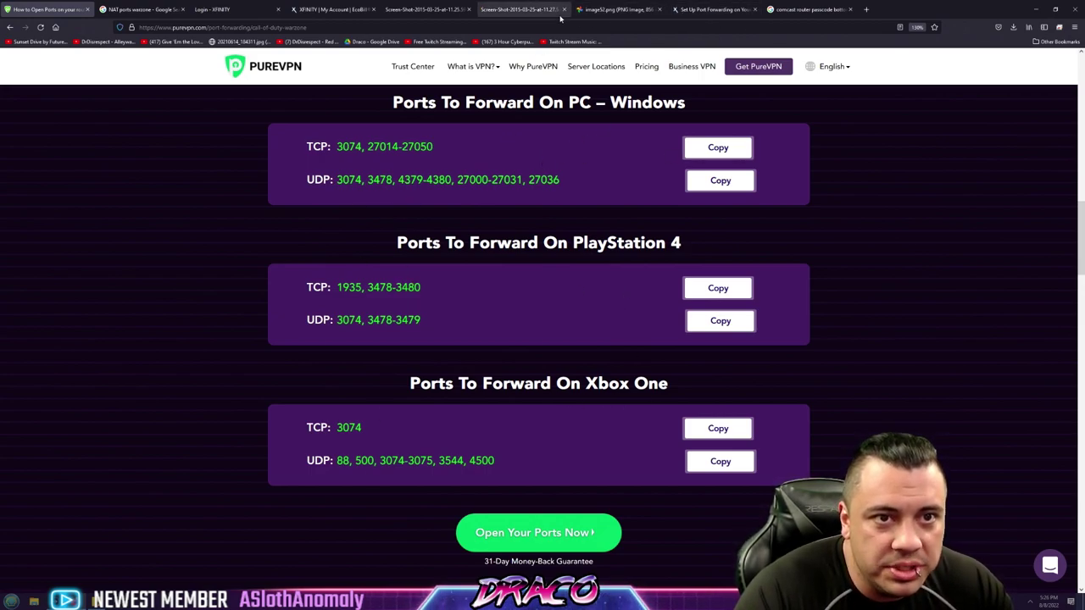
{"action": "left_click", "coordinate": [530, 10]}
{"action": "left_click", "coordinate": [582, 6]}
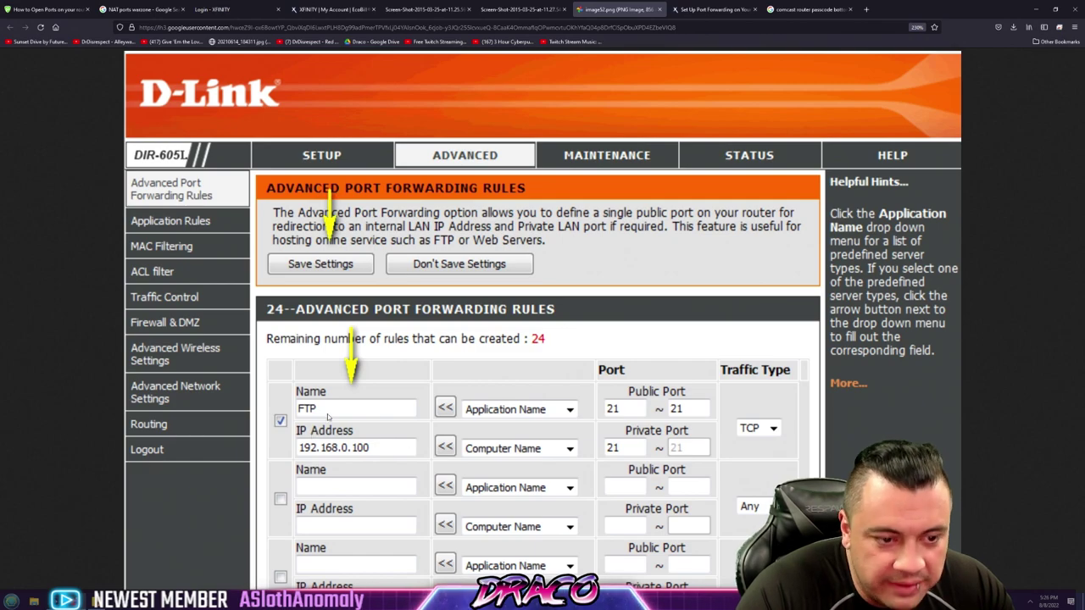
Toggle the D-Link screenshot between fit and full size, then view the Belkin and Netgear examples
{"action": "left_click", "coordinate": [322, 415]}
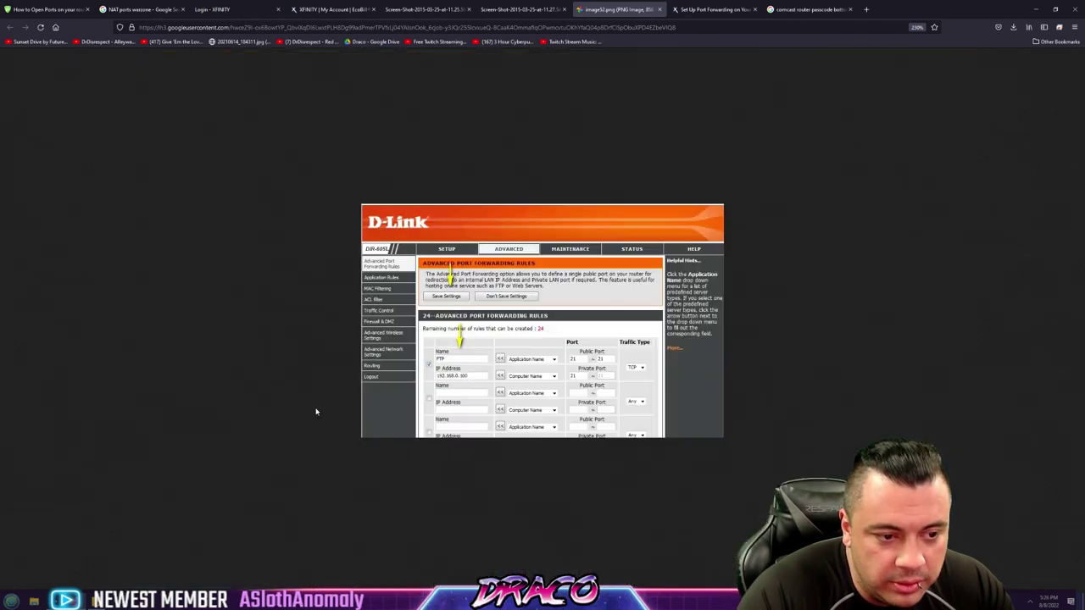
{"action": "left_click", "coordinate": [478, 284]}
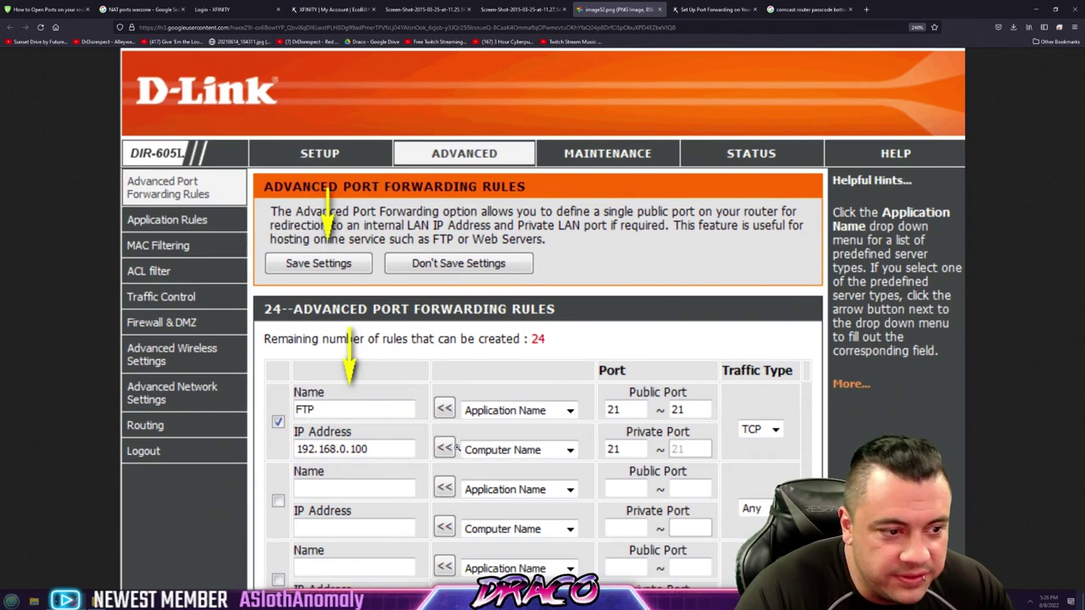
{"action": "left_click", "coordinate": [493, 8]}
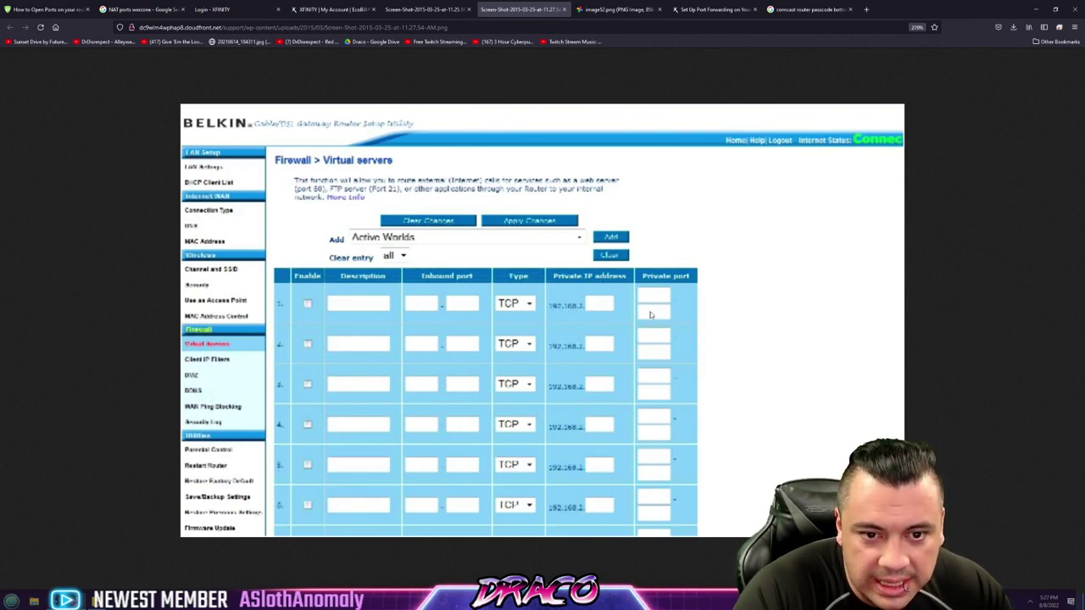
{"action": "left_click", "coordinate": [429, 8]}
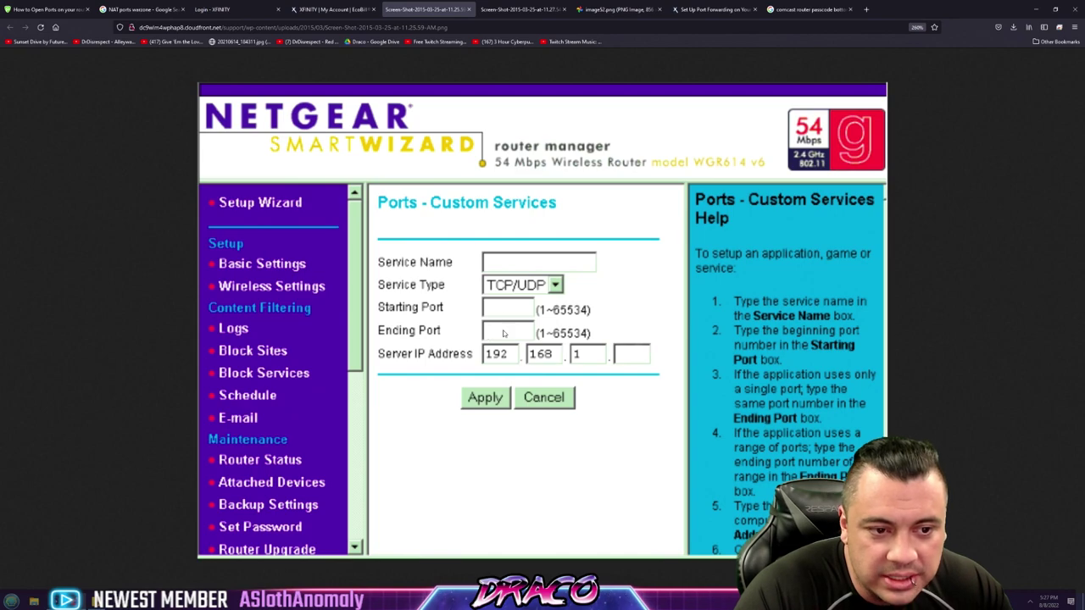
Highlight the PS4 TCP ports 1935 and 3478-3480 on PureVPN, then return to the Netgear example
{"action": "left_click", "coordinate": [153, 7]}
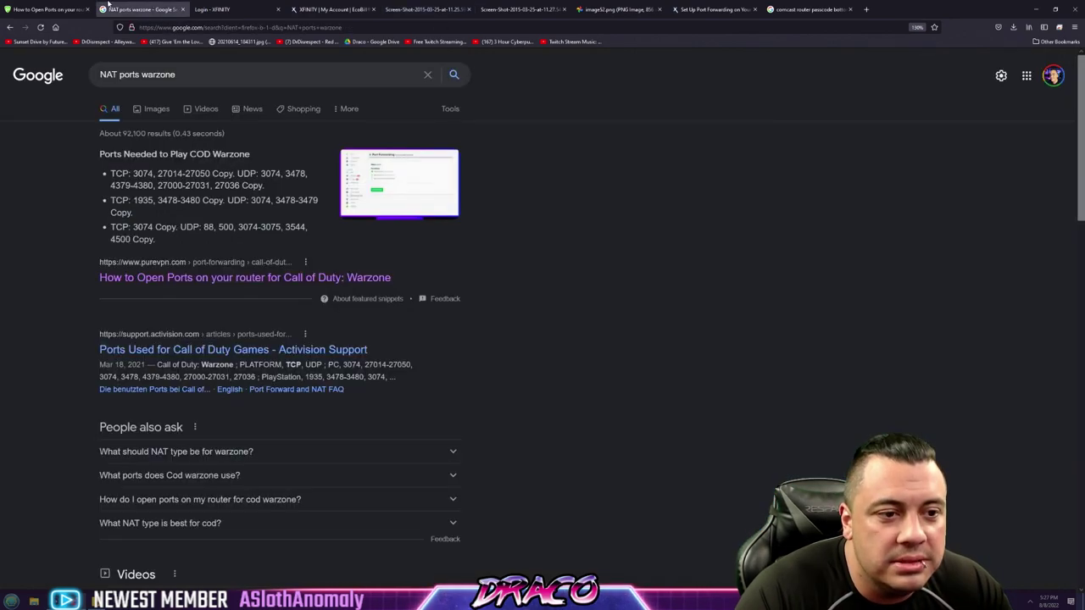
{"action": "left_click", "coordinate": [51, 8]}
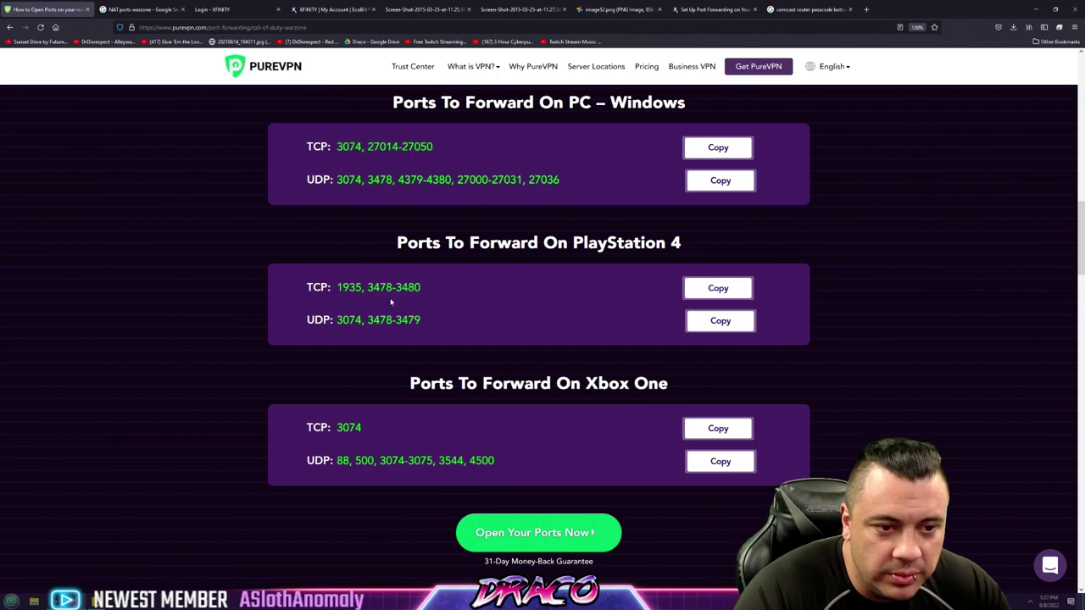
{"action": "left_click_drag", "start_coordinate": [417, 291], "coordinate": [337, 289]}
{"action": "left_click", "coordinate": [357, 304]}
{"action": "left_click", "coordinate": [357, 303]}
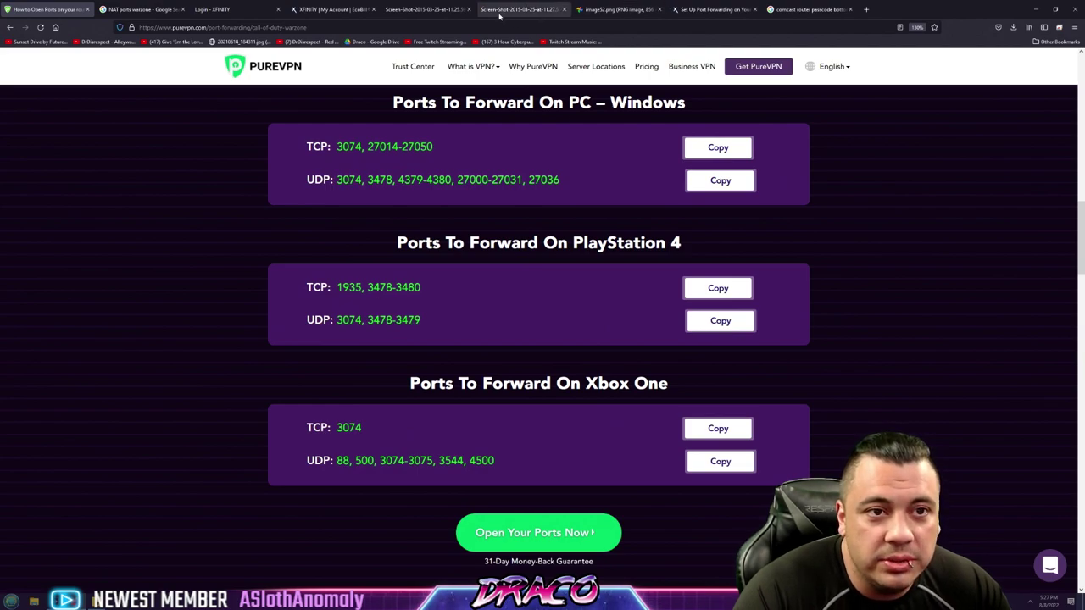
{"action": "left_click", "coordinate": [332, 9]}
{"action": "left_click", "coordinate": [408, 9]}
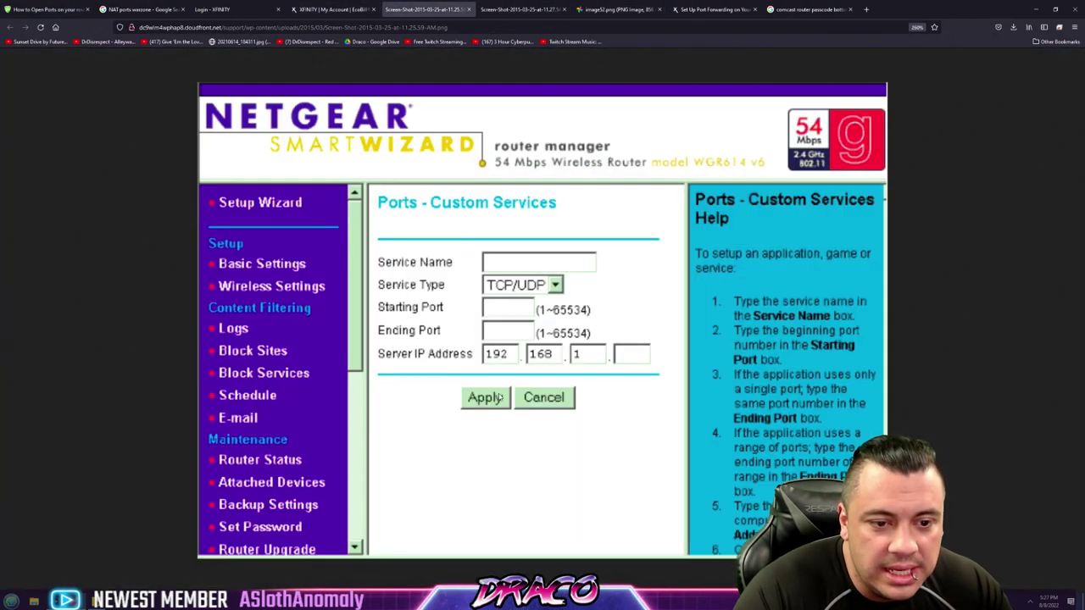
Flip through the Belkin and D-Link examples to the Xfinity xFi port-forwarding article
{"action": "left_click", "coordinate": [504, 8]}
{"action": "left_click", "coordinate": [648, 9]}
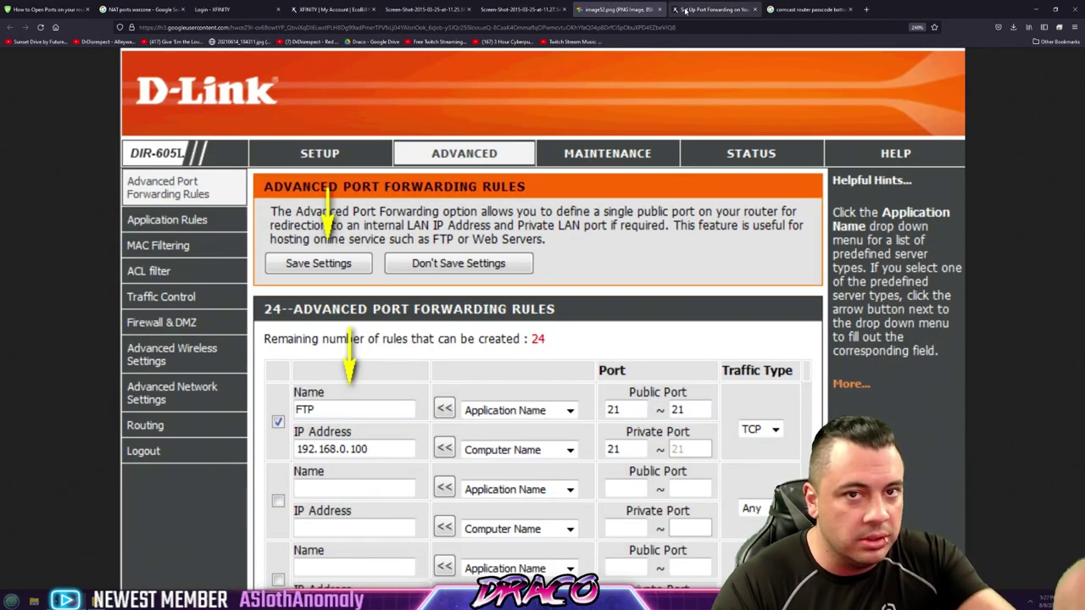
{"action": "left_click", "coordinate": [688, 9]}
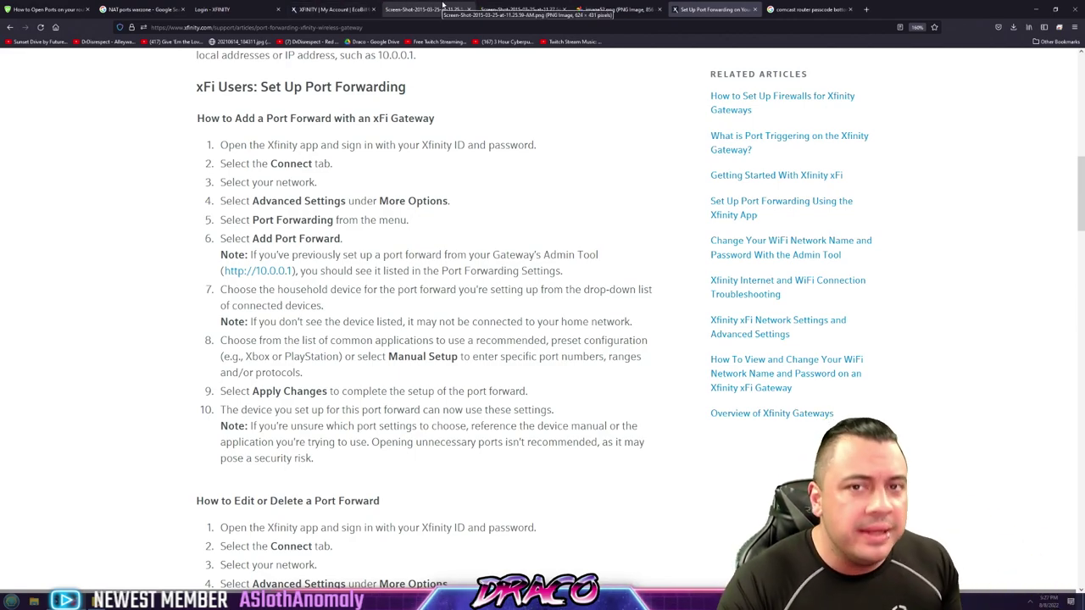
Point out the 10.0.0.1 gateway address and password field, then return to the Netgear example
{"action": "left_click", "coordinate": [240, 10]}
{"action": "left_click", "coordinate": [243, 27]}
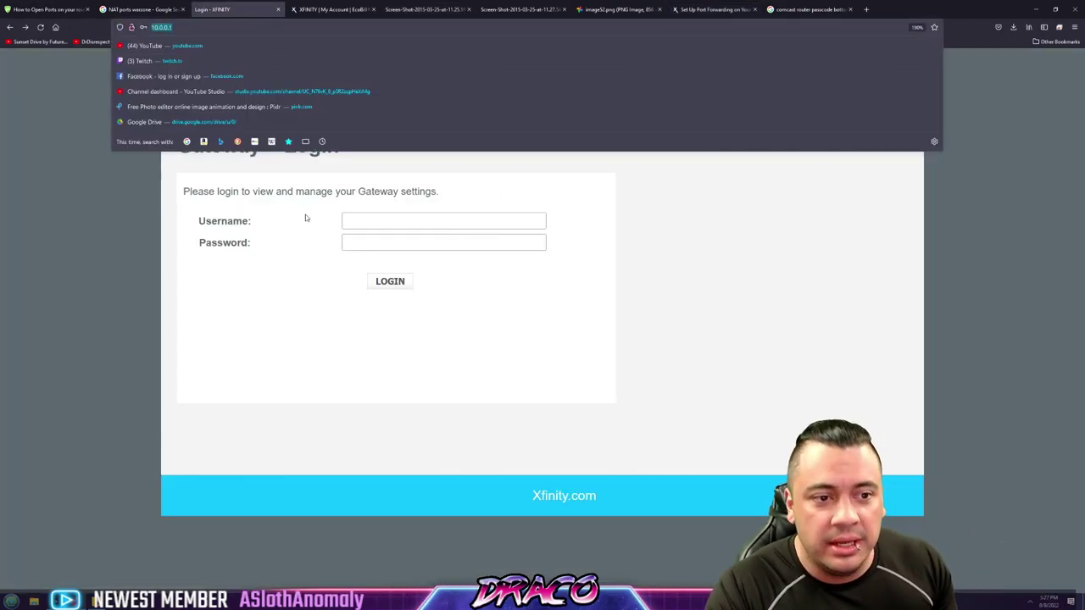
{"action": "triple_click", "coordinate": [225, 242]}
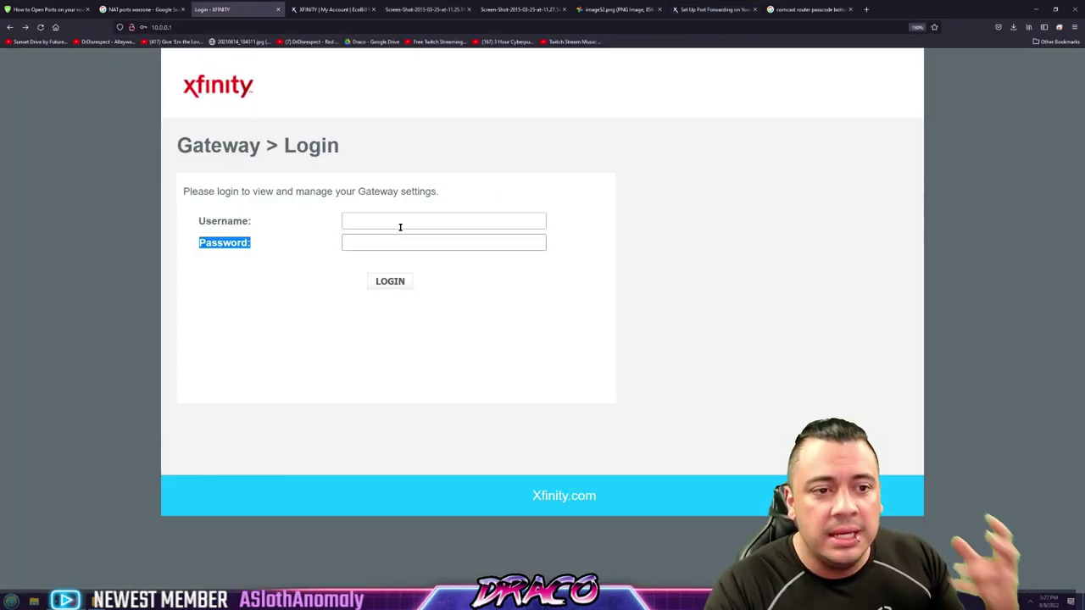
{"action": "left_click", "coordinate": [326, 9]}
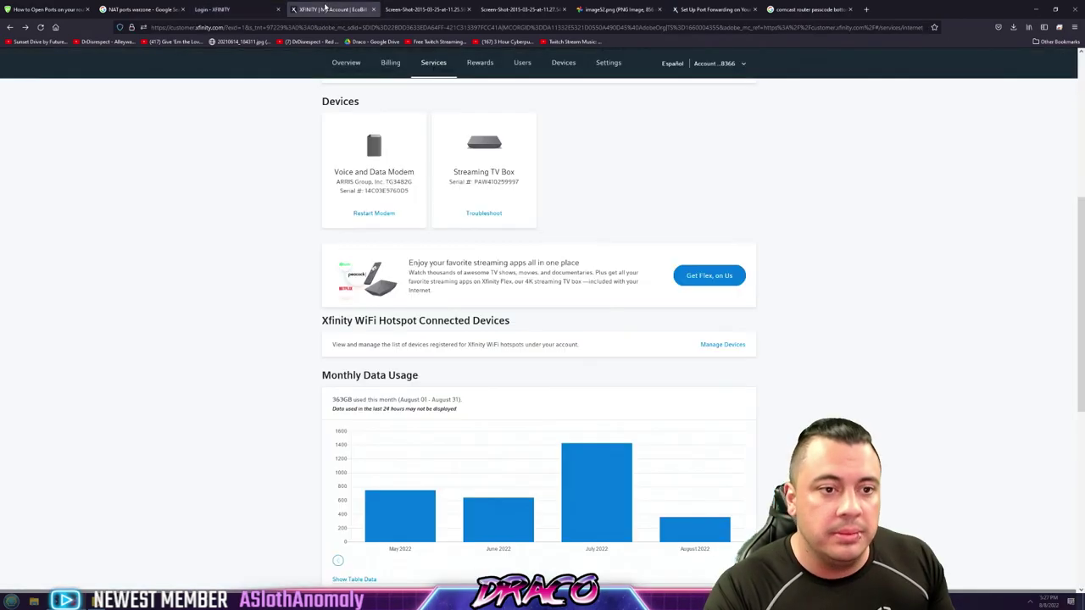
{"action": "left_click", "coordinate": [413, 8]}
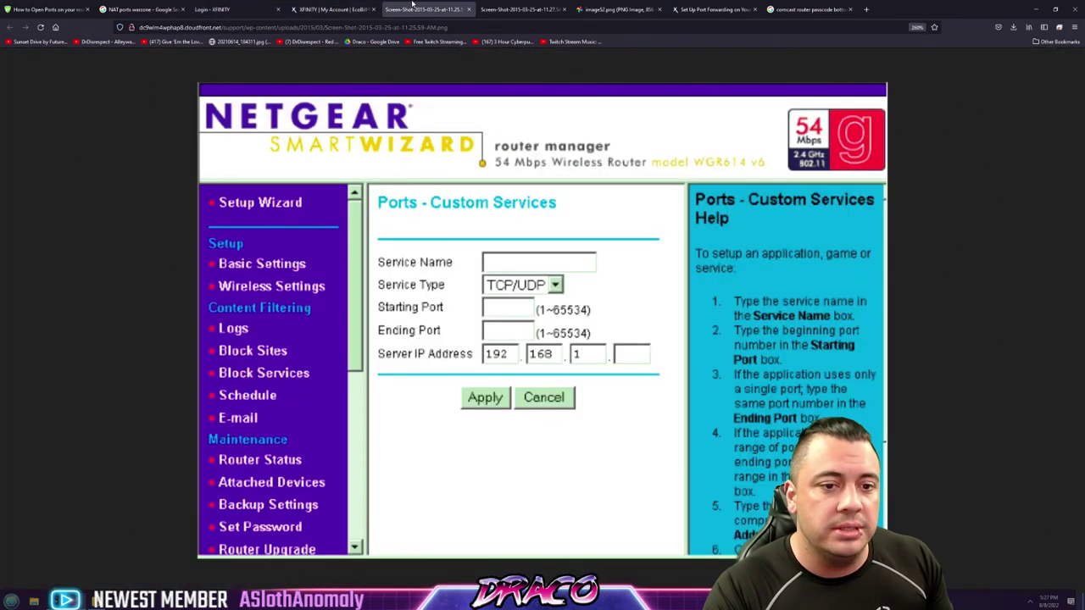
View the Belkin and then the D-Link port-forwarding examples
{"action": "left_click", "coordinate": [524, 10]}
{"action": "left_click", "coordinate": [615, 9]}
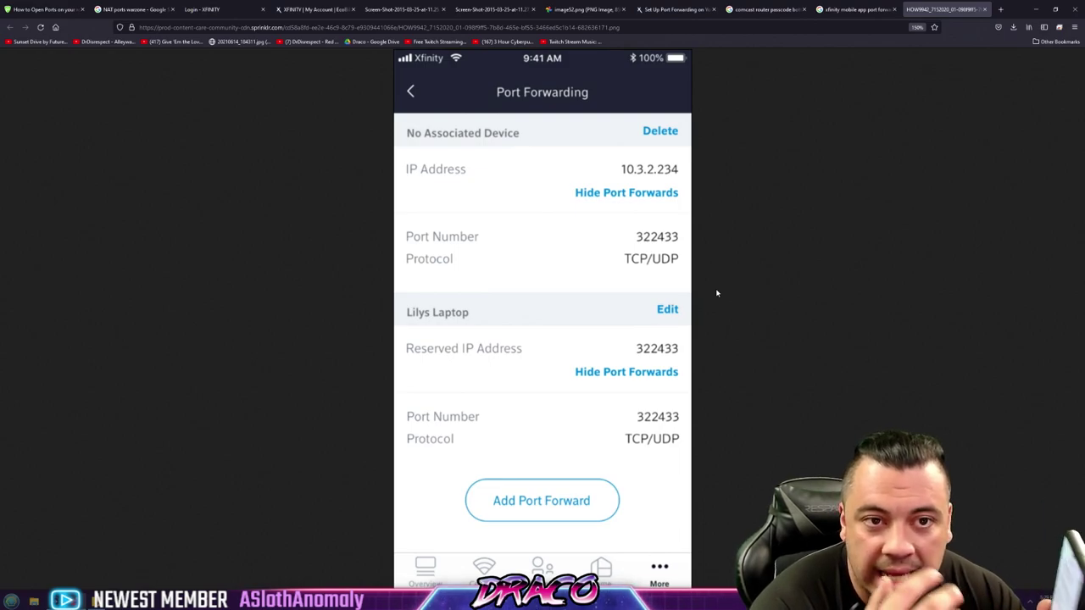
Switch back to the PureVPN 'How to Open Ports' tab listing Warzone TCP/UDP ports for PC, PS4 and Xbox One
{"action": "left_click", "coordinate": [44, 9]}
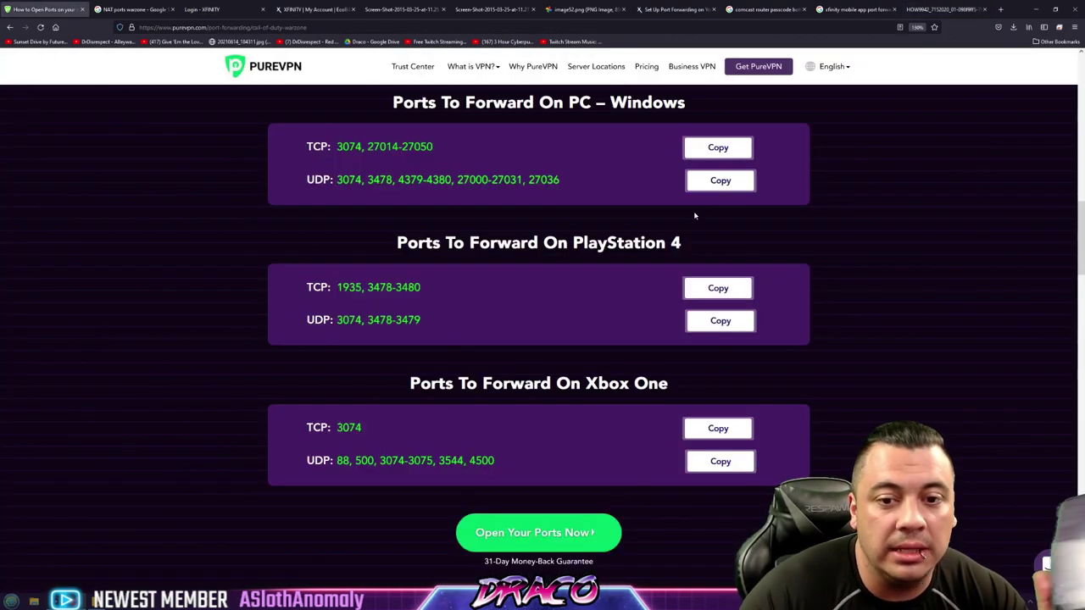